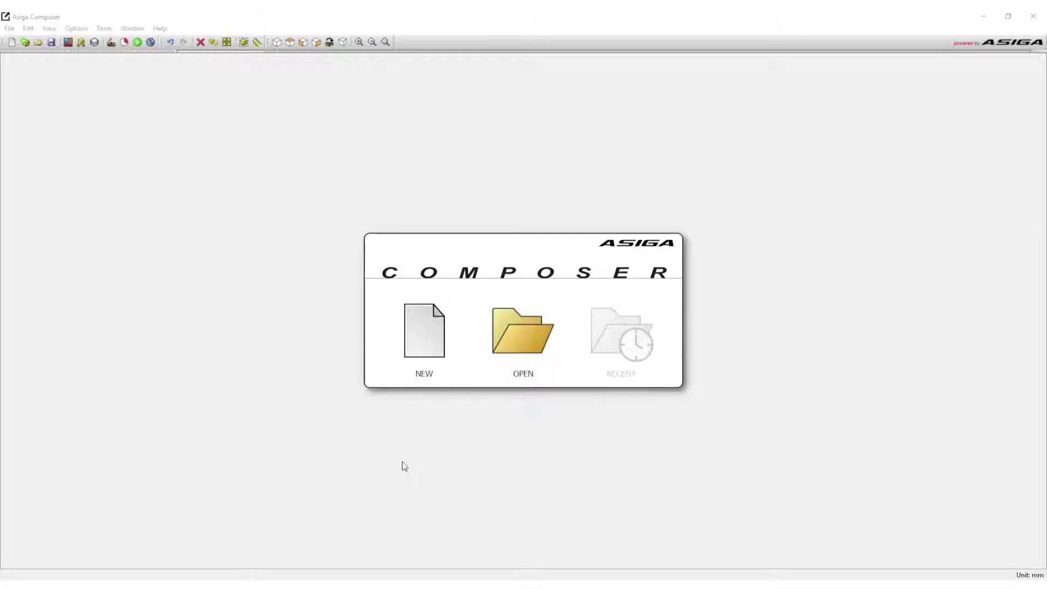
Step: Create a Gothic-Arch build using Dentca Denture Base v2.3 resin with 0.100 mm slice thickness
{"action": "left_click", "coordinate": [430, 341]}
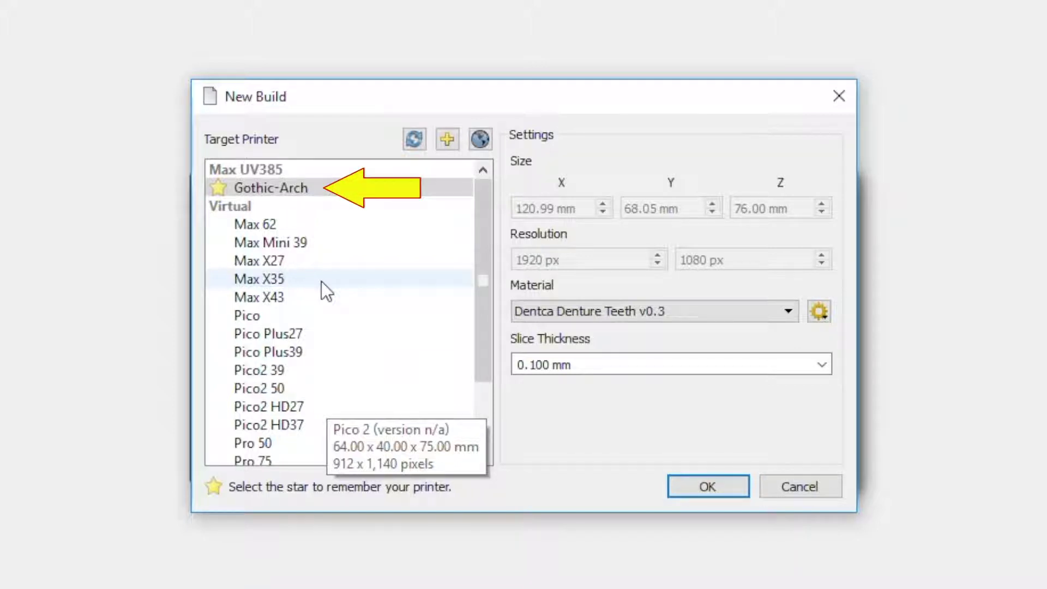
{"action": "left_click", "coordinate": [283, 190]}
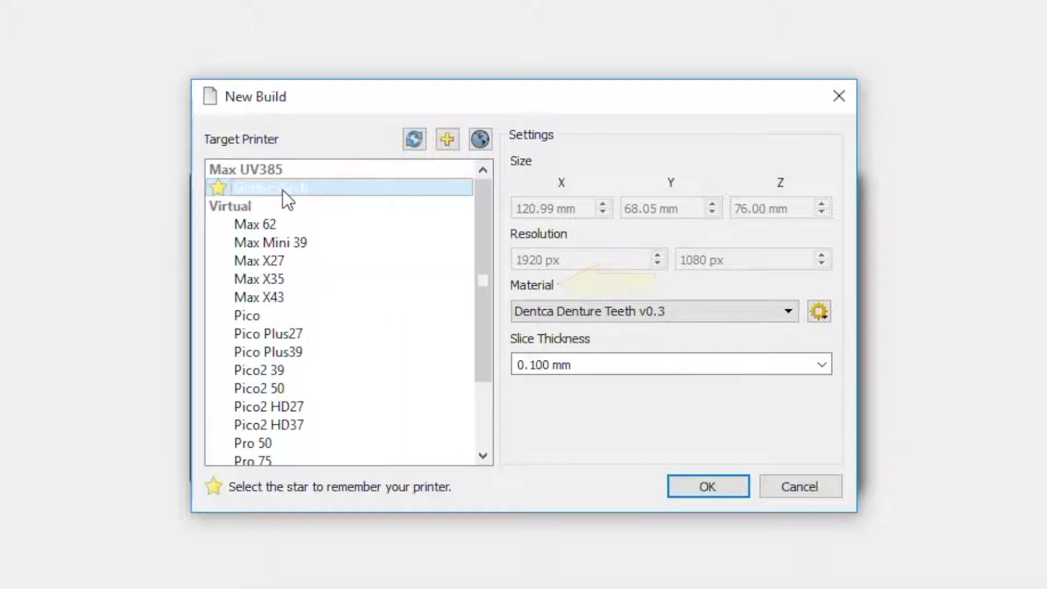
{"action": "left_click", "coordinate": [758, 312]}
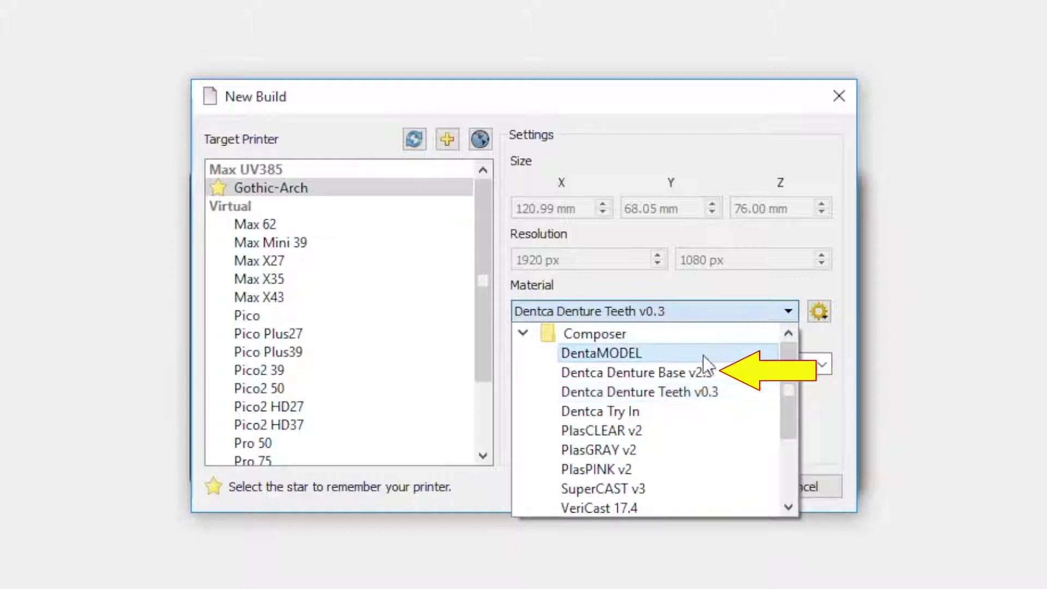
{"action": "left_click", "coordinate": [690, 374]}
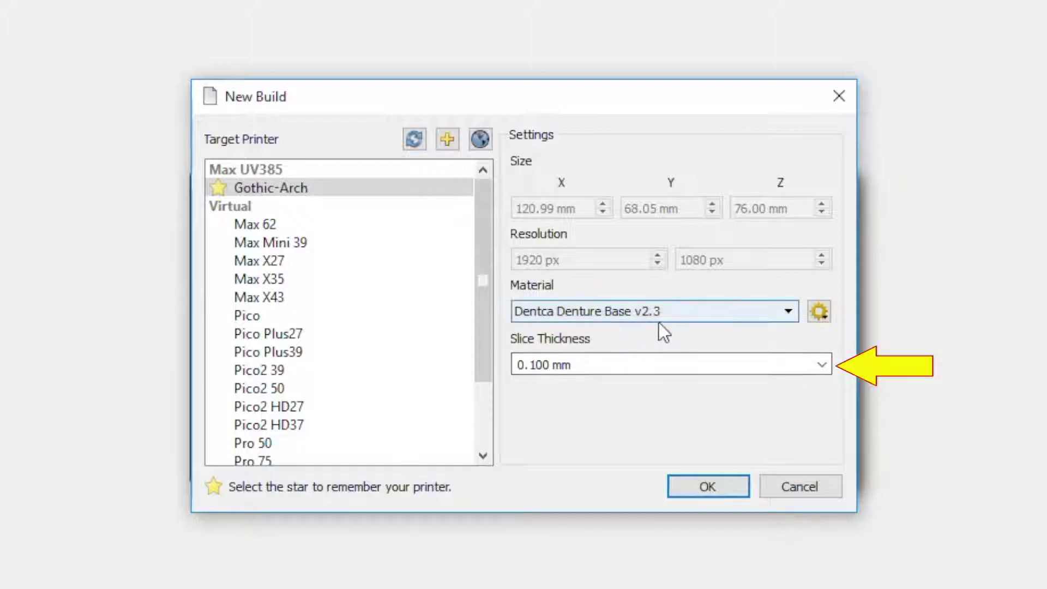
{"action": "left_click", "coordinate": [822, 364]}
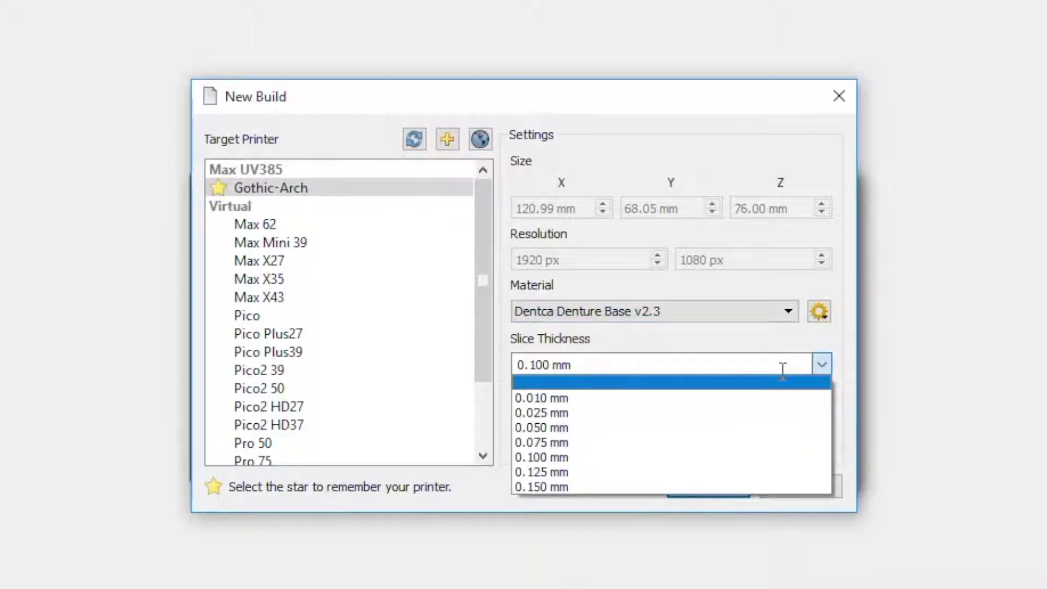
{"action": "left_click", "coordinate": [574, 457]}
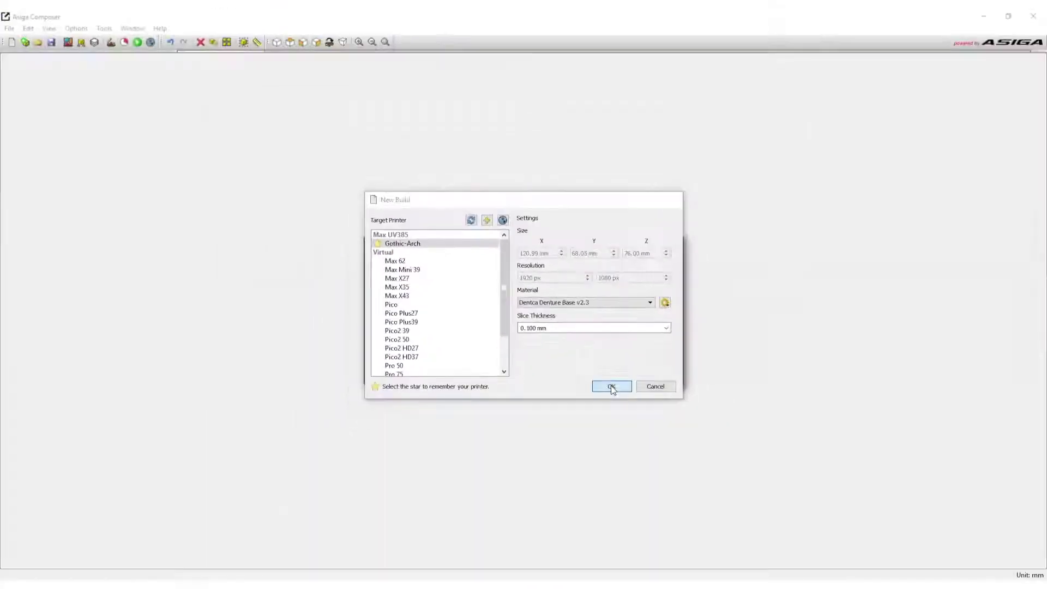
{"action": "left_click", "coordinate": [611, 387]}
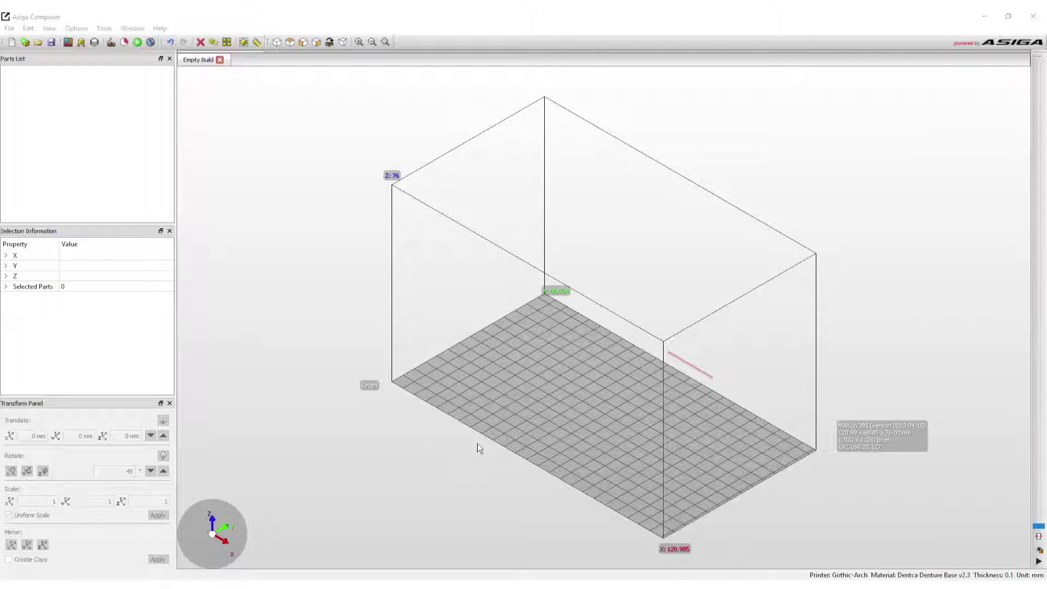
{"action": "right_click_drag", "start_coordinate": [476, 443], "coordinate": [547, 345]}
{"action": "scroll", "coordinate": [547, 346], "scroll_direction": "down", "scroll_amount": 5}
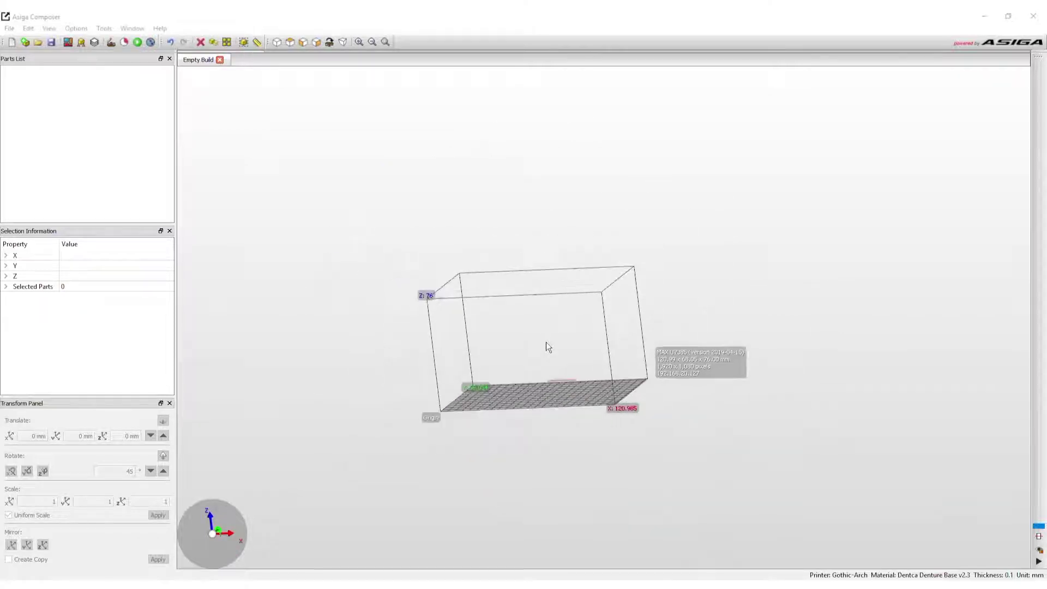
{"action": "scroll", "coordinate": [548, 377], "scroll_direction": "up", "scroll_amount": 5}
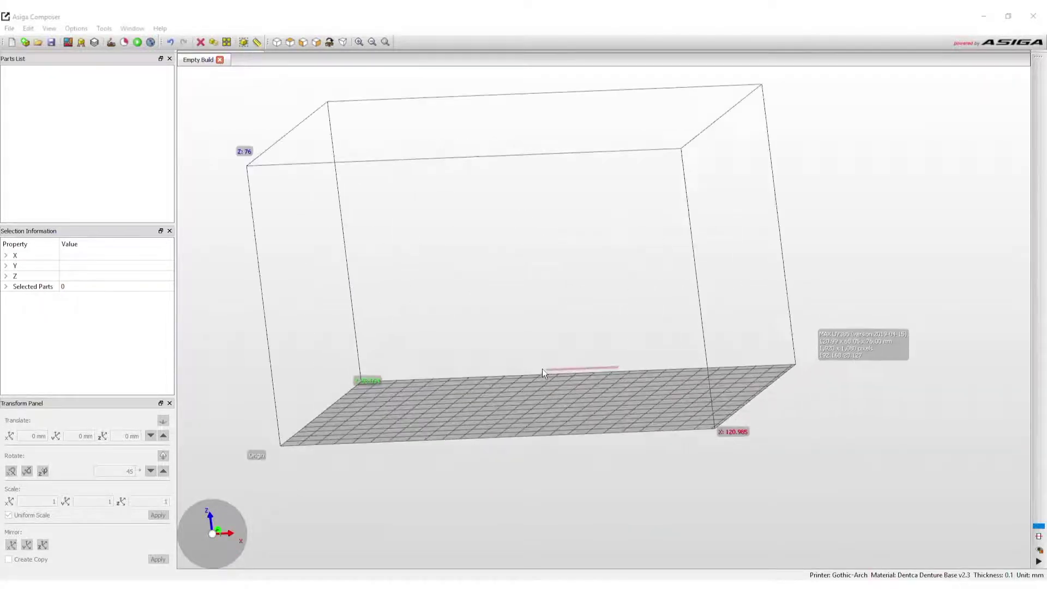
{"action": "scroll", "coordinate": [542, 368], "scroll_direction": "down", "scroll_amount": 2}
{"action": "right_click_drag", "start_coordinate": [542, 371], "coordinate": [567, 348]}
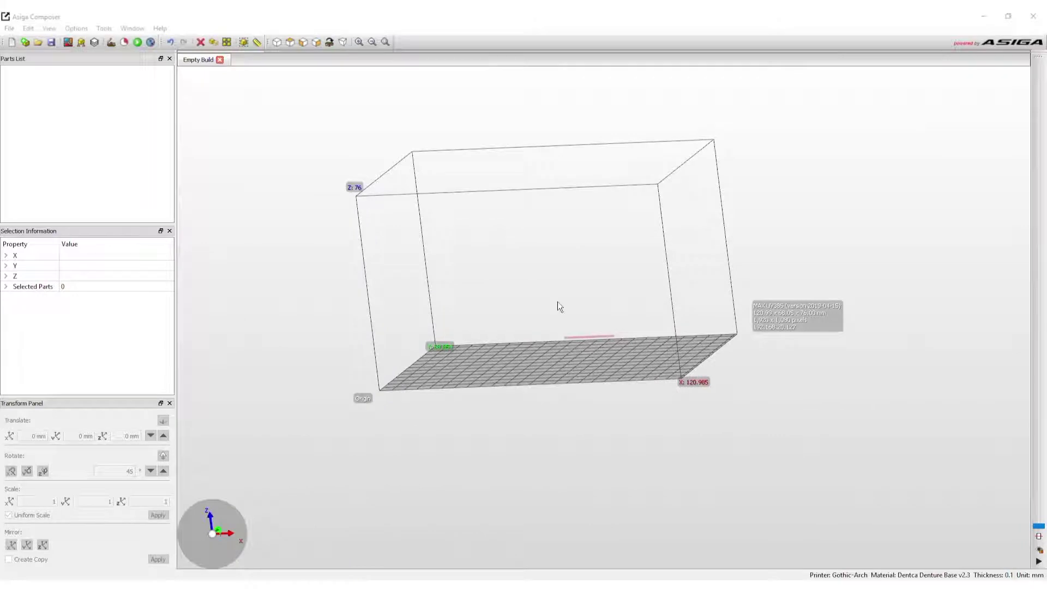
{"action": "scroll", "coordinate": [554, 303], "scroll_direction": "down", "scroll_amount": 3}
{"action": "scroll", "coordinate": [551, 306], "scroll_direction": "up", "scroll_amount": 5}
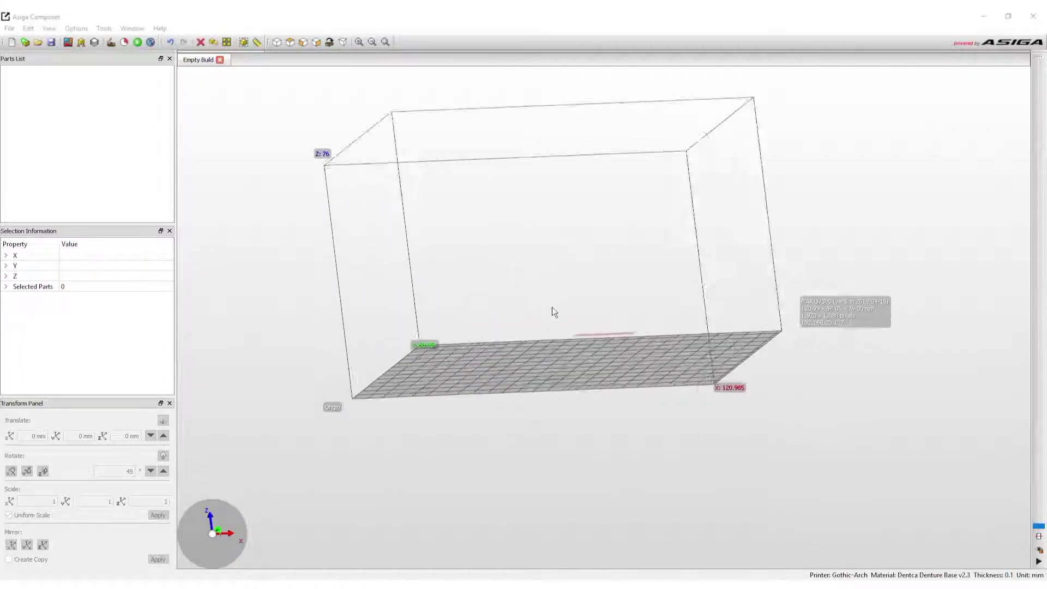
{"action": "scroll", "coordinate": [551, 308], "scroll_direction": "up", "scroll_amount": 2}
{"action": "scroll", "coordinate": [552, 308], "scroll_direction": "down", "scroll_amount": 5}
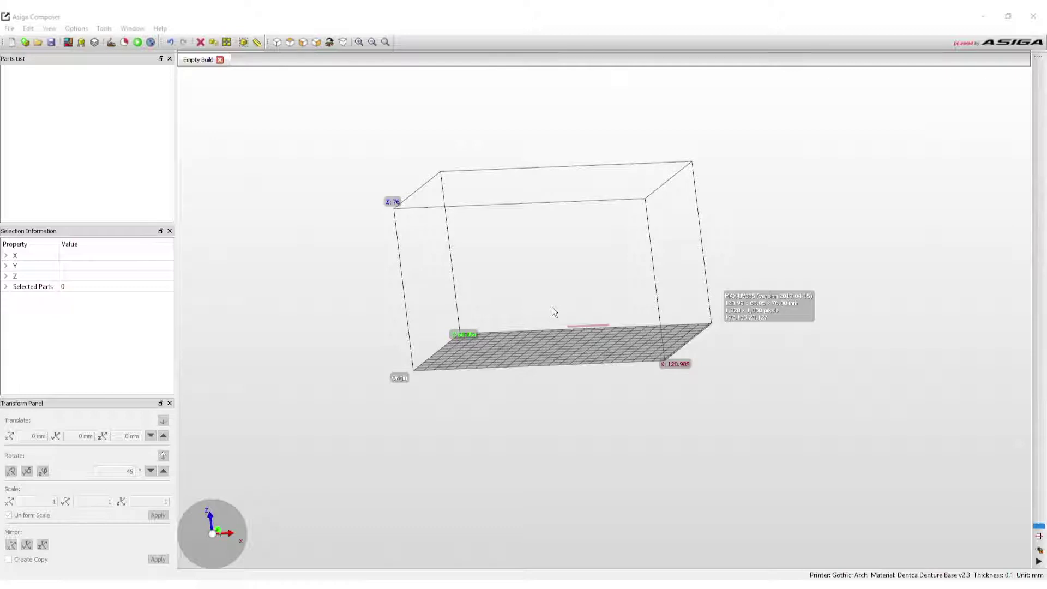
{"action": "mouse_move", "coordinate": [552, 306]}
{"action": "left_mouse_down"}
{"action": "mouse_move", "coordinate": [577, 398]}
{"action": "mouse_move", "coordinate": [575, 422]}
{"action": "mouse_move", "coordinate": [565, 421]}
{"action": "mouse_move", "coordinate": [571, 392]}
{"action": "mouse_move", "coordinate": [552, 306]}
{"action": "mouse_move", "coordinate": [575, 423]}
{"action": "left_mouse_up"}
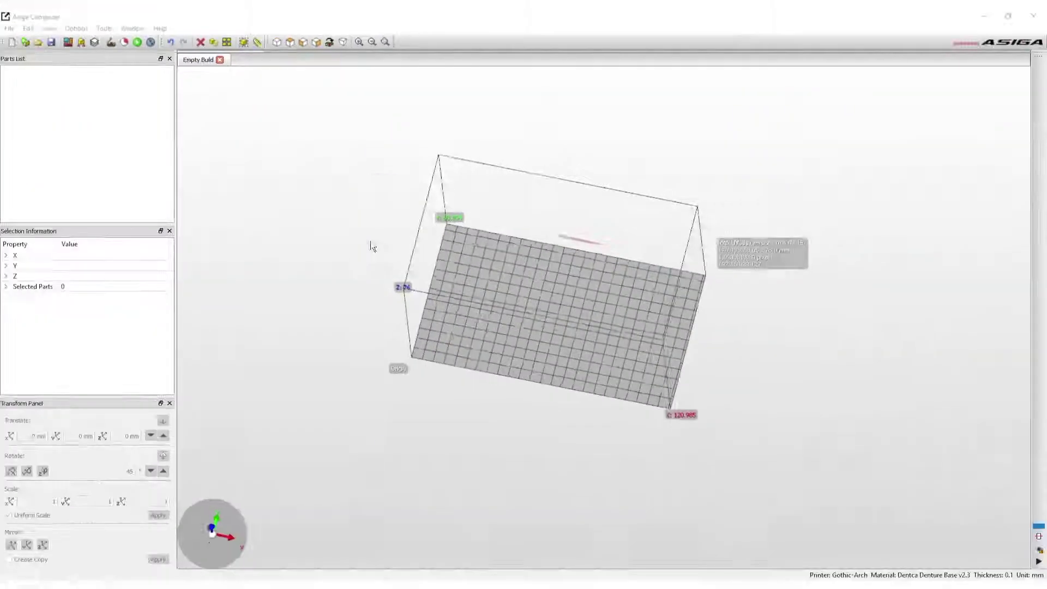
Step: Cycle the empty plate through top, front, back and side views, finishing top-down
{"action": "left_click", "coordinate": [330, 41]}
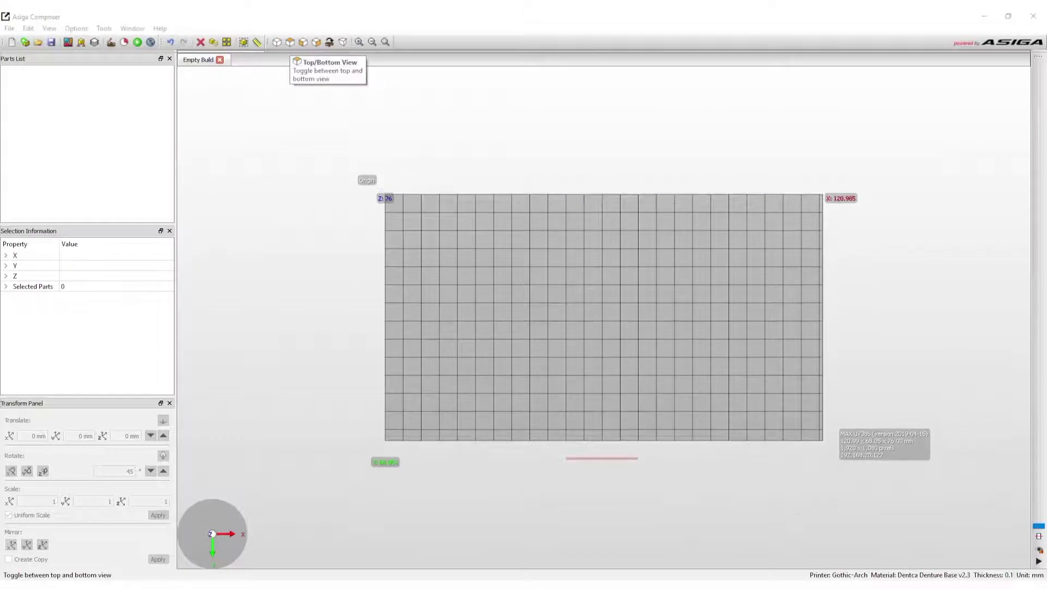
{"action": "left_click", "coordinate": [303, 42]}
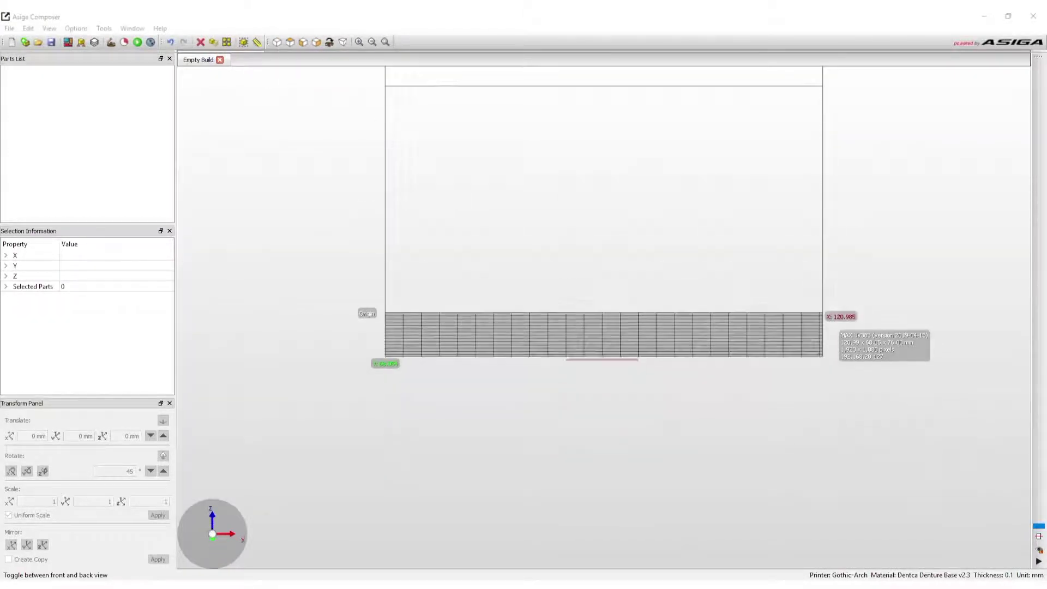
{"action": "left_click", "coordinate": [303, 42]}
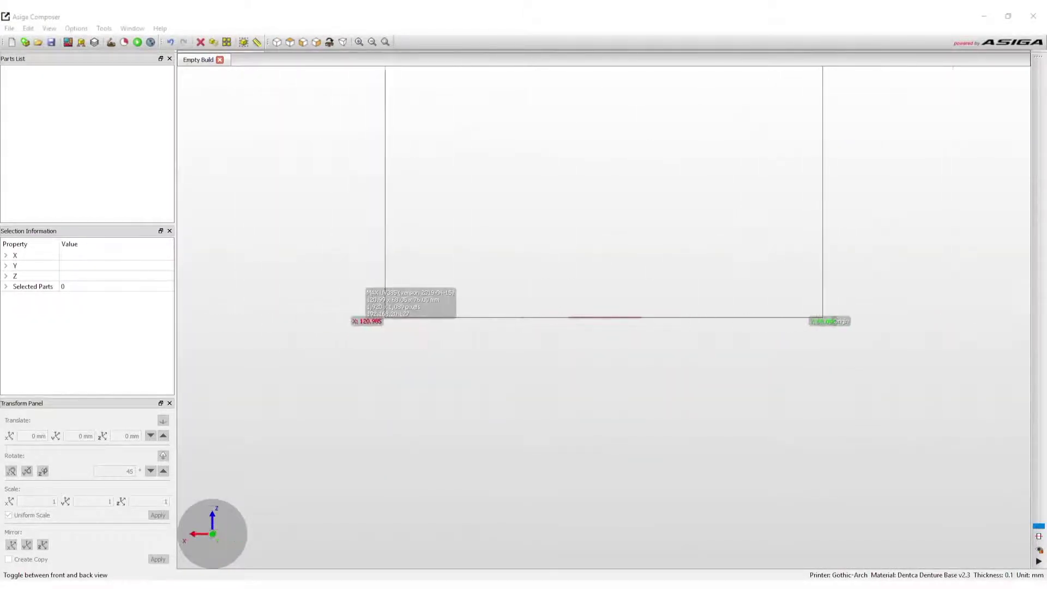
{"action": "left_click", "coordinate": [316, 42]}
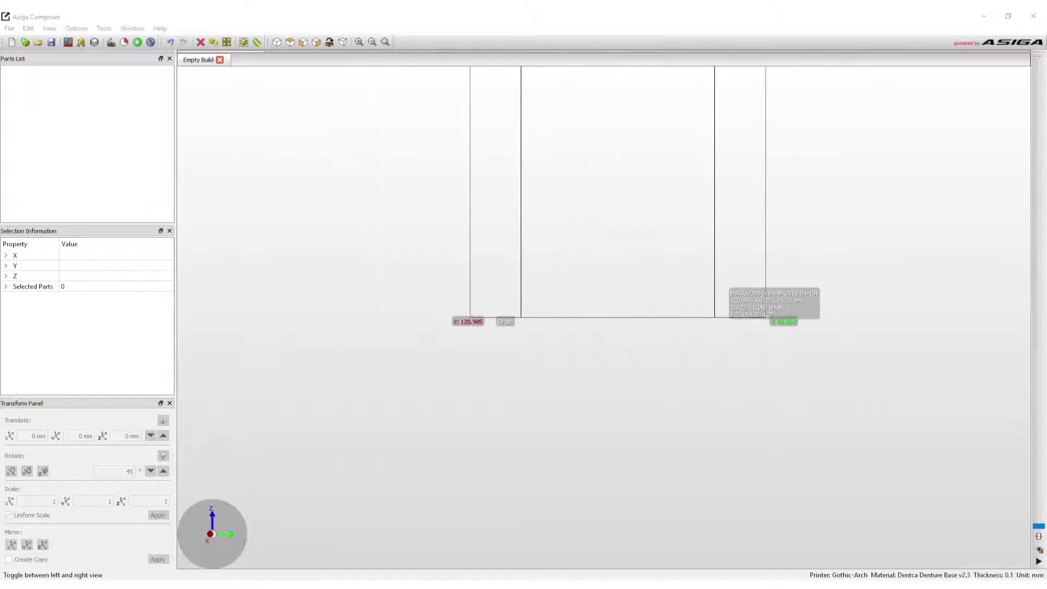
{"action": "left_click", "coordinate": [290, 42]}
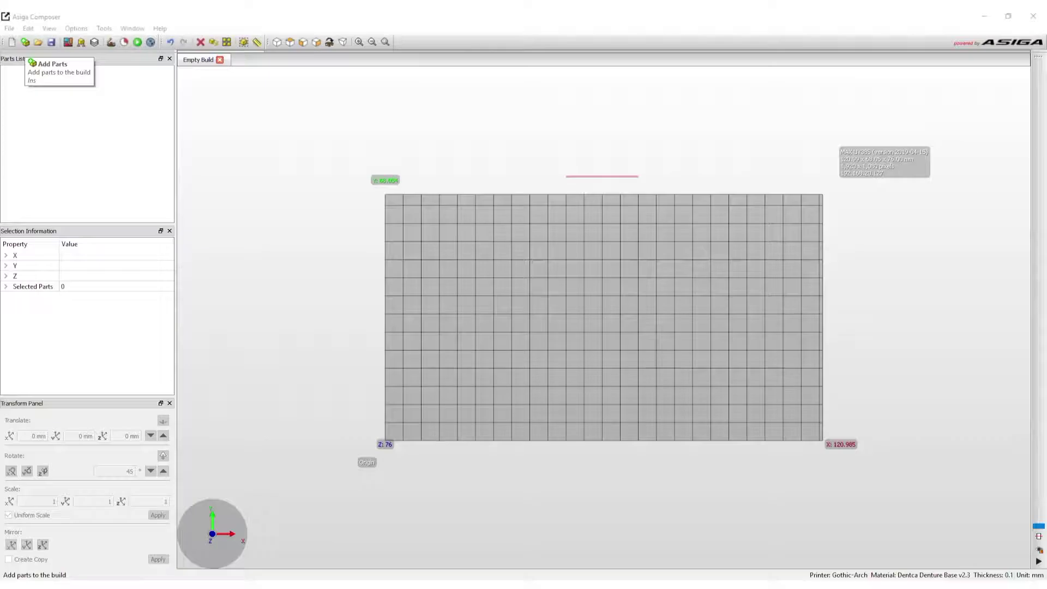
Step: Add GumWithPocketsMandi-edit1.stl and GumWithPocketsMaxi- edit 1.stl to the plate through Add Parts
{"action": "right_click", "coordinate": [320, 239]}
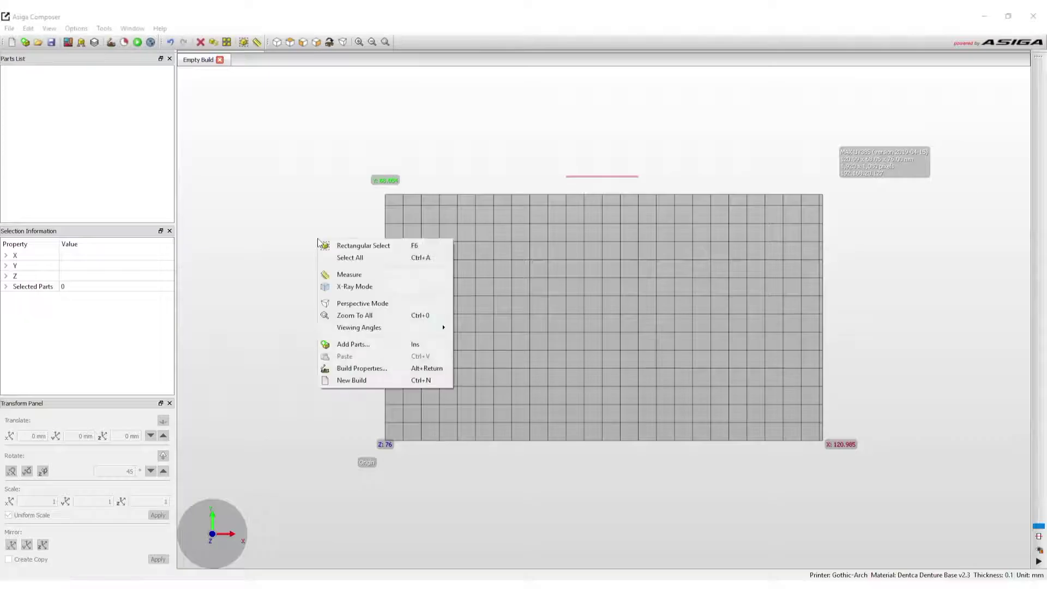
{"action": "left_click", "coordinate": [360, 344]}
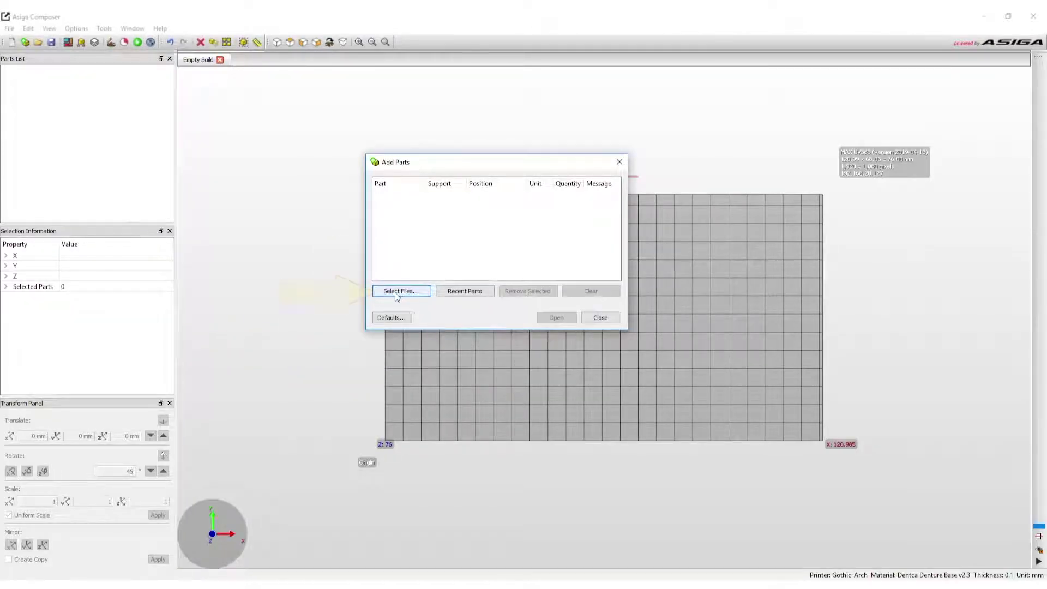
{"action": "left_click", "coordinate": [416, 293]}
{"action": "left_click_drag", "start_coordinate": [621, 273], "coordinate": [564, 289]}
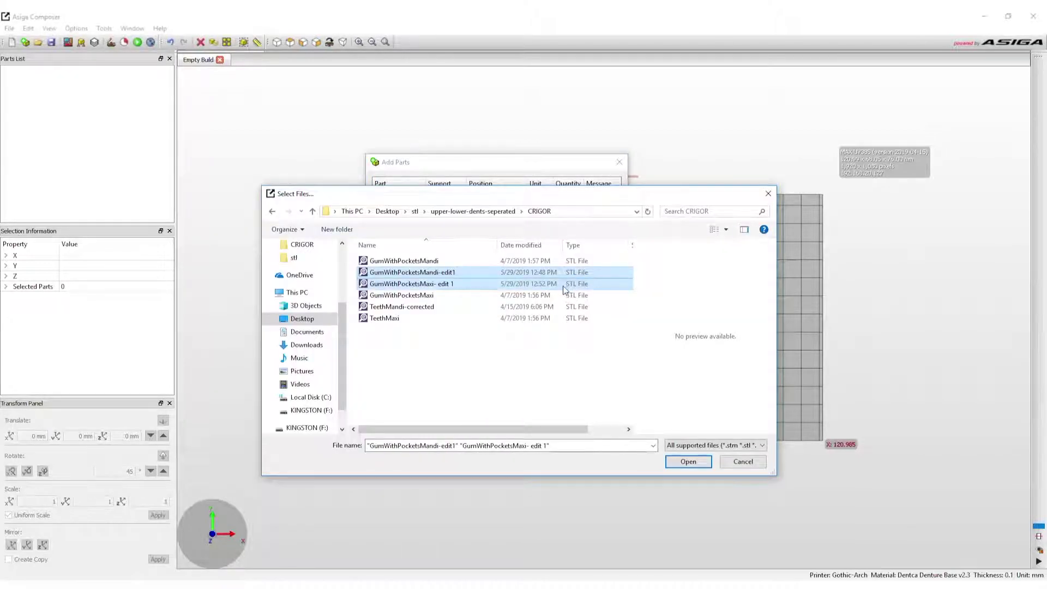
{"action": "left_click", "coordinate": [676, 462]}
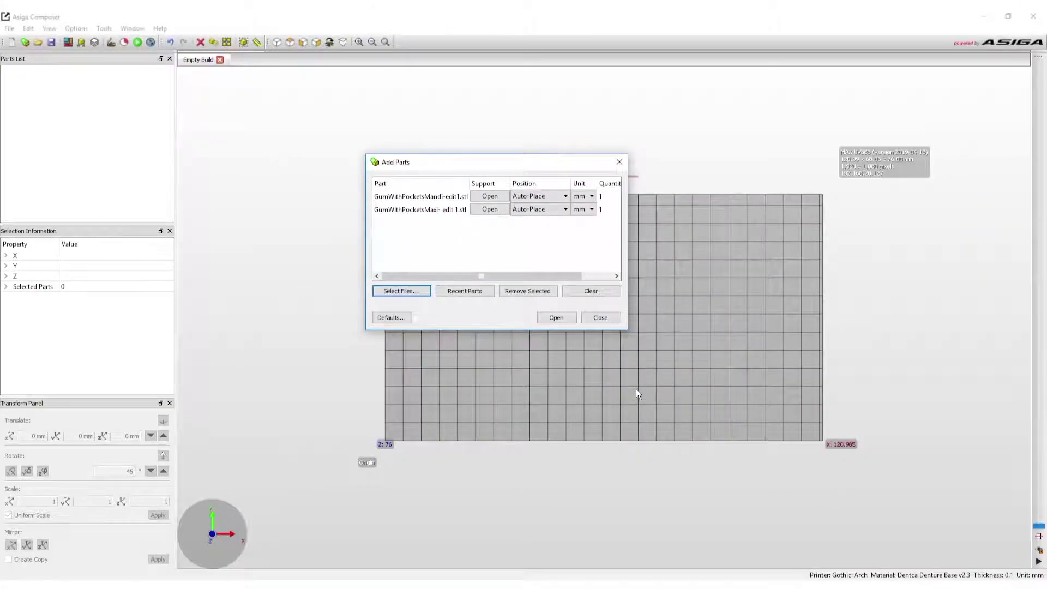
{"action": "left_click", "coordinate": [557, 317]}
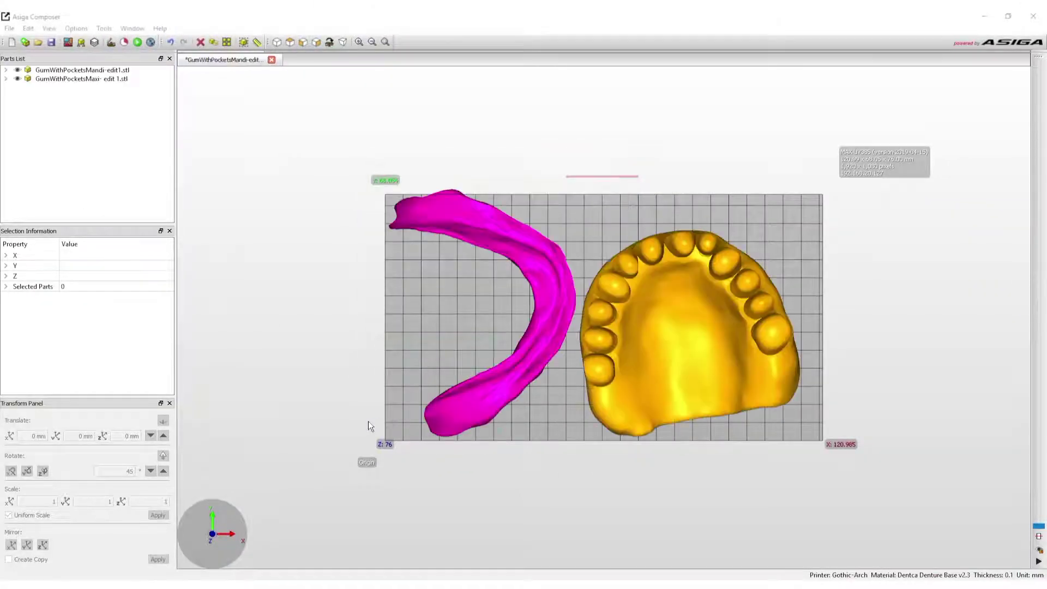
{"action": "right_click_drag", "start_coordinate": [369, 420], "coordinate": [391, 281]}
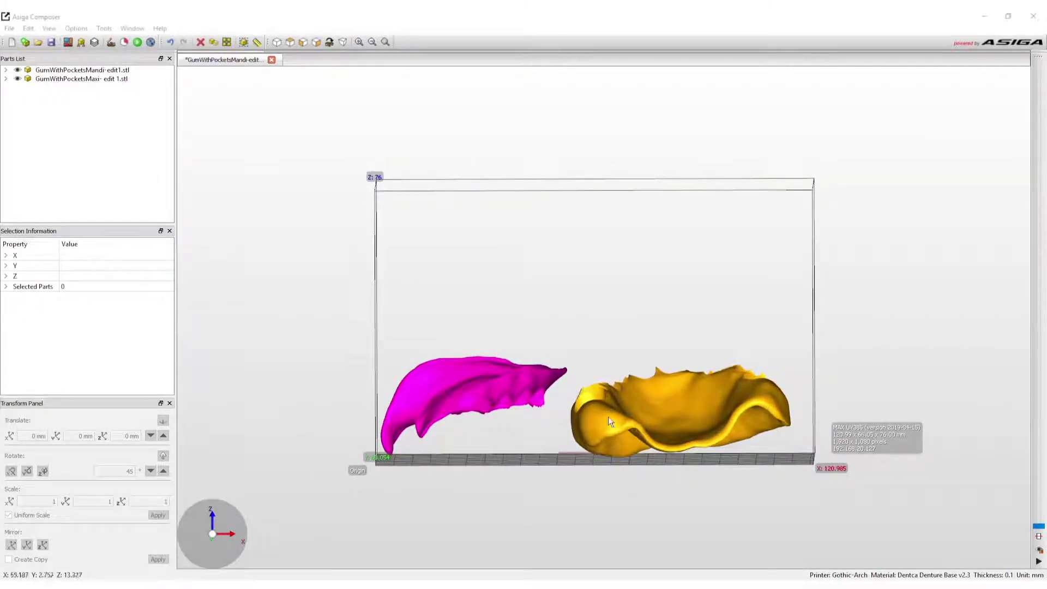
{"action": "mouse_move", "coordinate": [547, 400]}
{"action": "right_mouse_down"}
{"action": "mouse_move", "coordinate": [535, 476]}
{"action": "mouse_move", "coordinate": [542, 420]}
{"action": "right_mouse_up"}
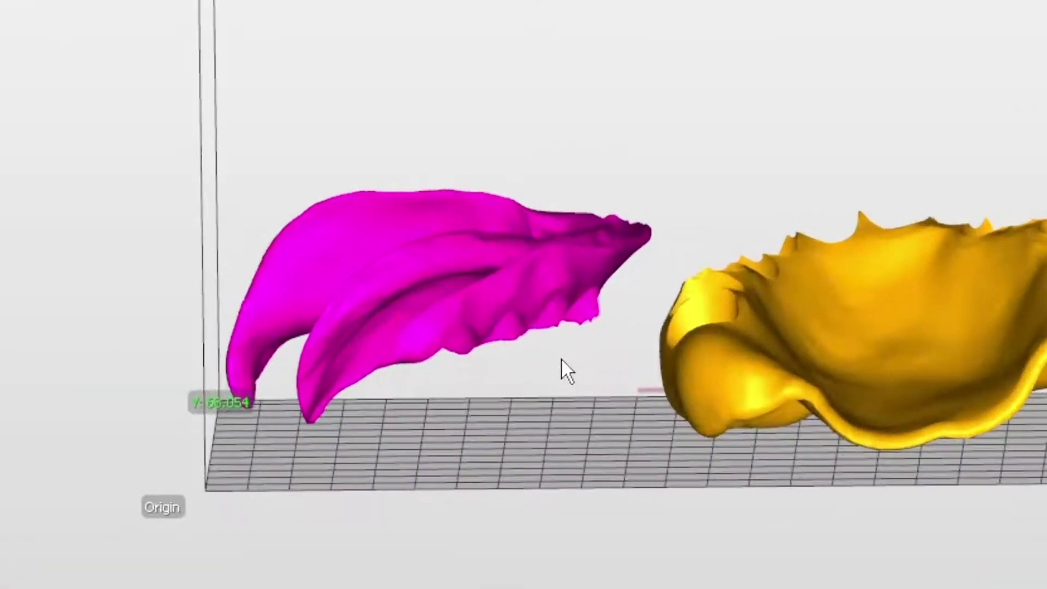
{"action": "right_click_drag", "start_coordinate": [645, 355], "coordinate": [661, 374]}
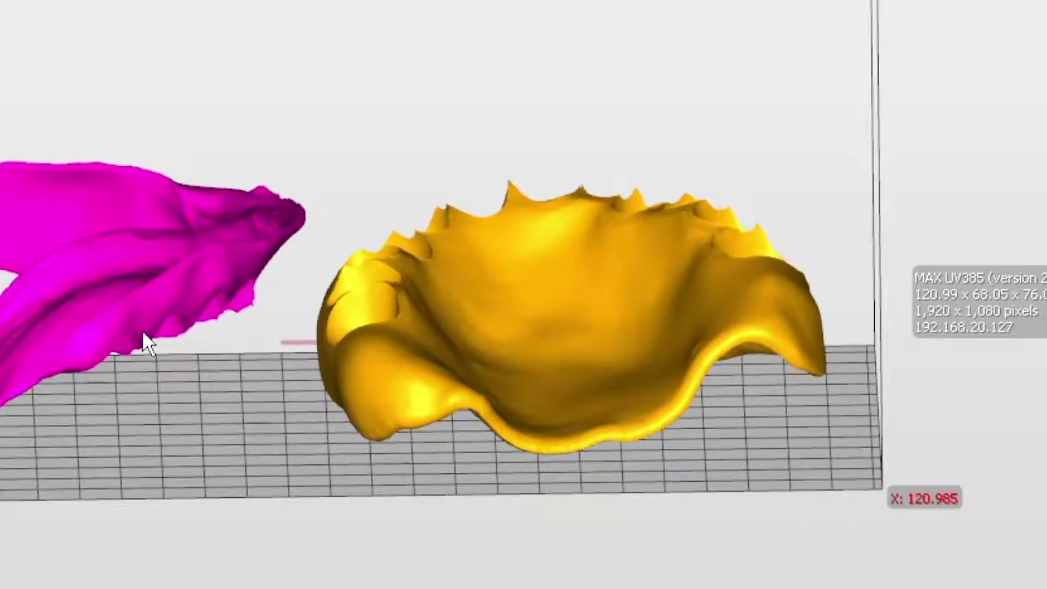
{"action": "left_click_drag", "start_coordinate": [194, 408], "coordinate": [330, 420]}
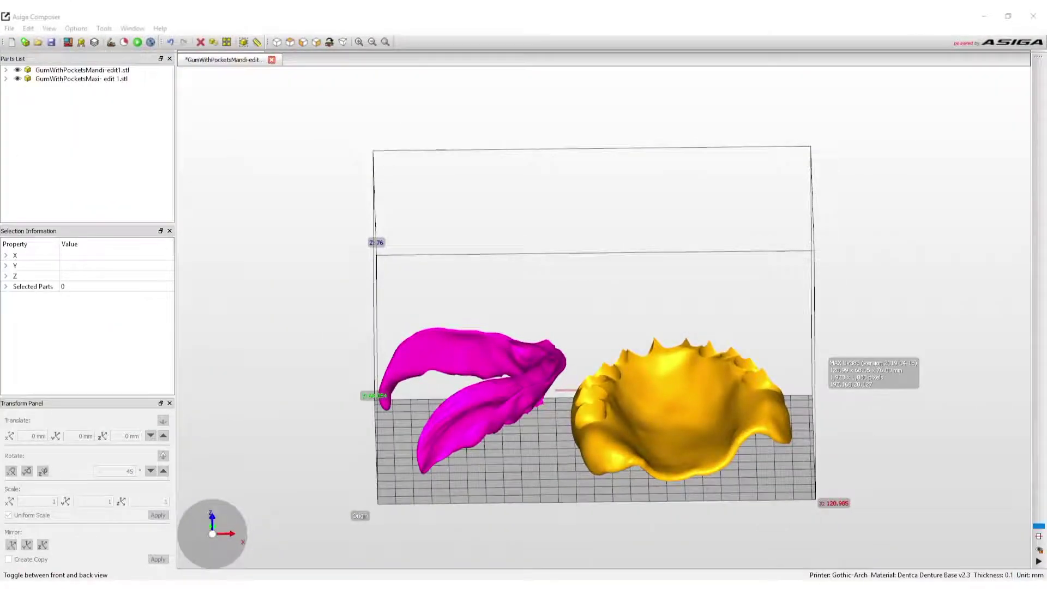
{"action": "left_click_drag", "start_coordinate": [382, 306], "coordinate": [383, 247]}
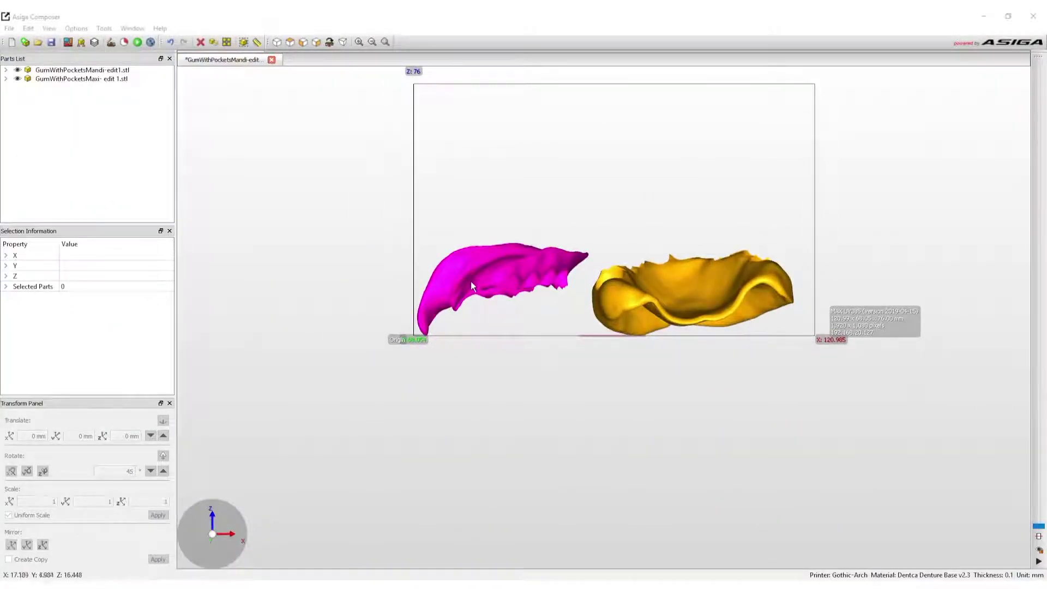
Step: Tilt the magenta Mandi gum model 31.7° about Y and the Maxi model slightly
{"action": "left_click", "coordinate": [467, 266]}
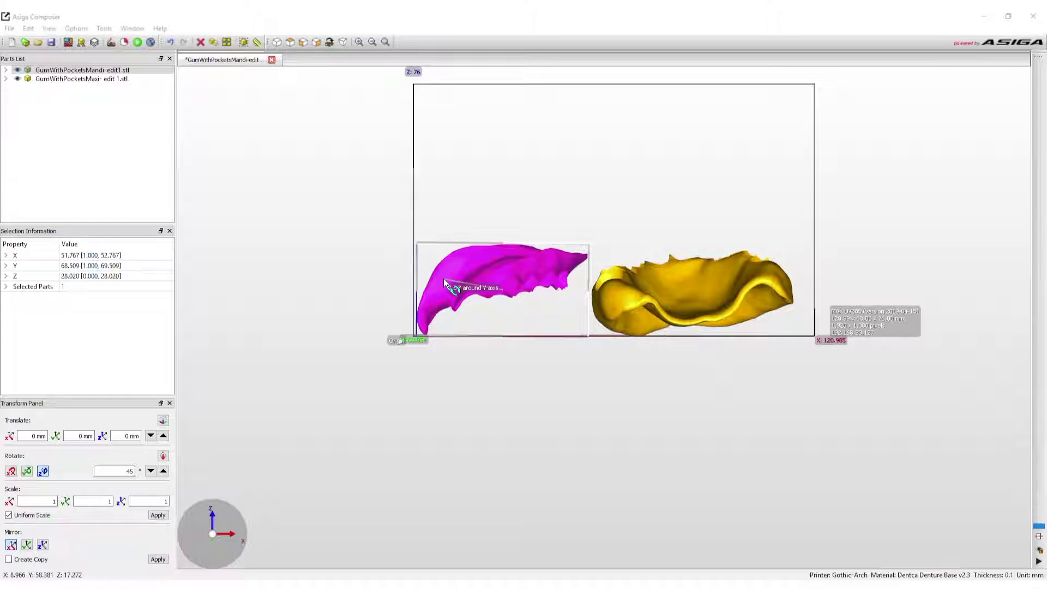
{"action": "left_click_drag", "start_coordinate": [450, 284], "coordinate": [493, 341]}
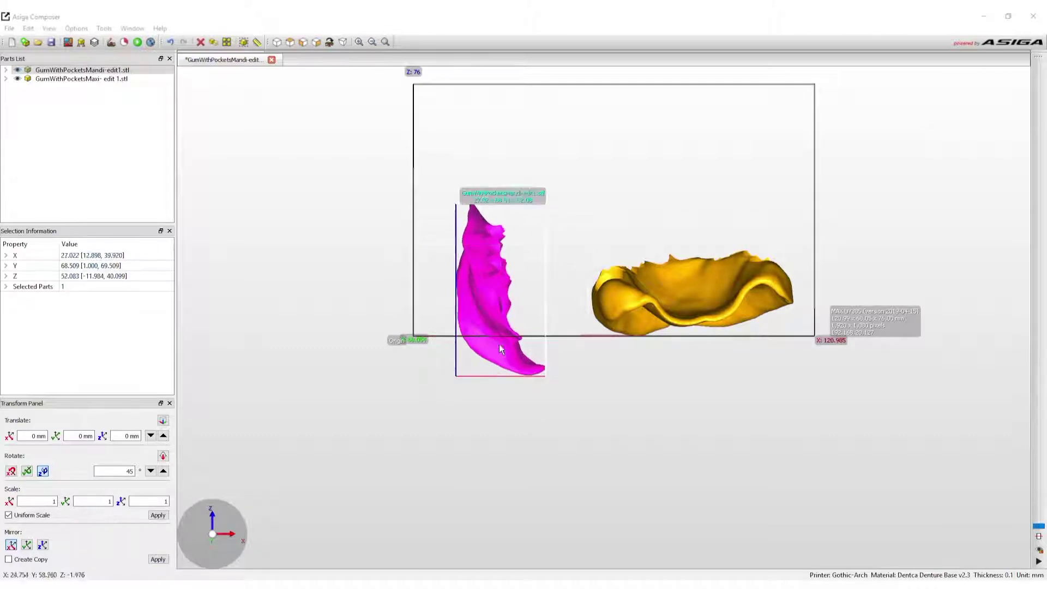
{"action": "left_click", "coordinate": [619, 311]}
{"action": "left_click_drag", "start_coordinate": [617, 309], "coordinate": [612, 303]}
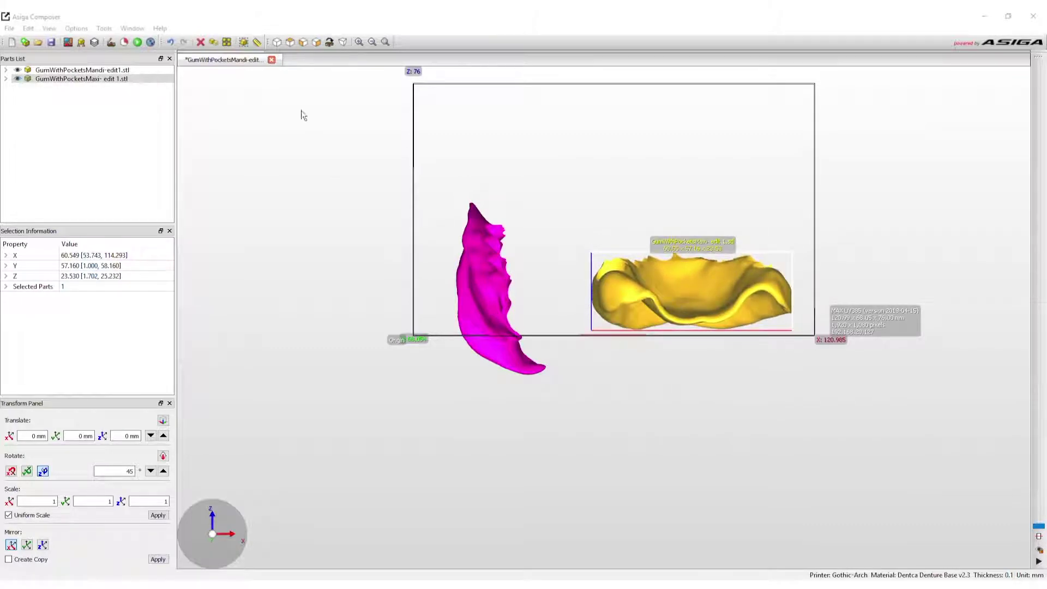
{"action": "left_click", "coordinate": [316, 42]}
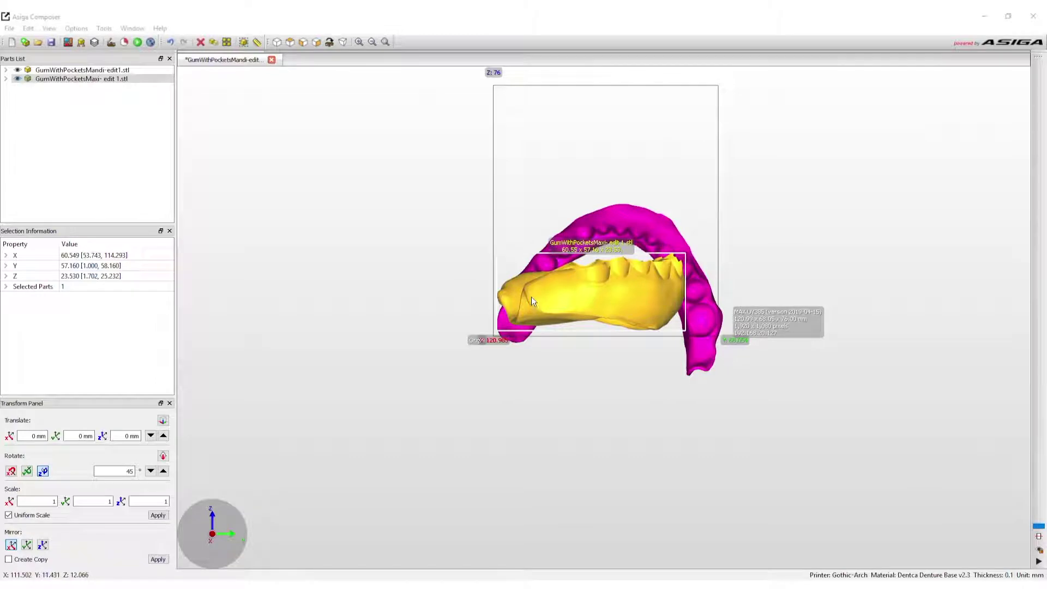
Step: Rotate the Maxi model about X and Z, and turn the Mandi model about 45° around Z
{"action": "left_click_drag", "start_coordinate": [531, 297], "coordinate": [594, 367]}
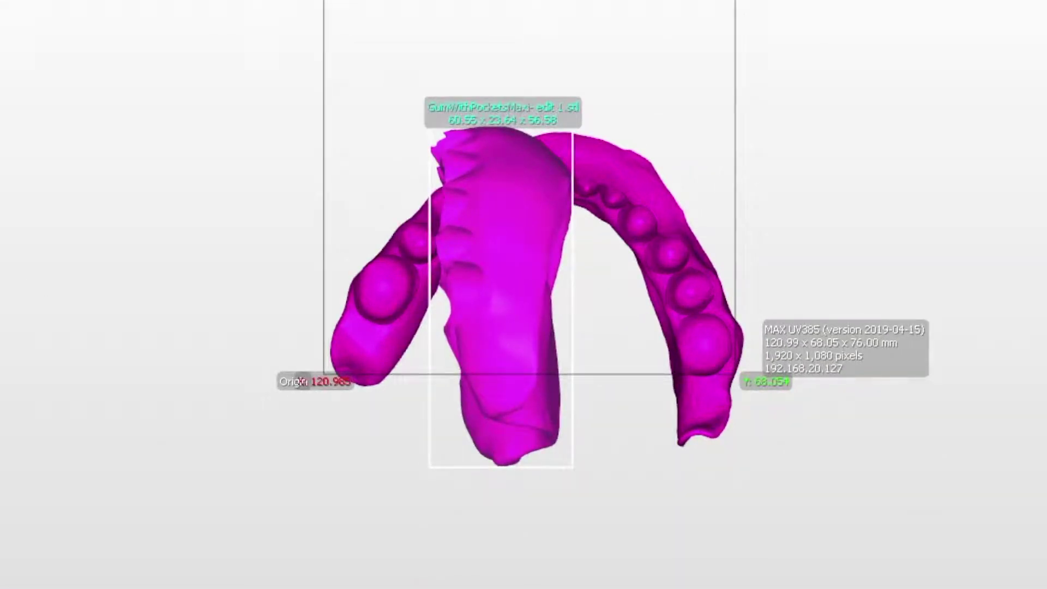
{"action": "left_click", "coordinate": [290, 42]}
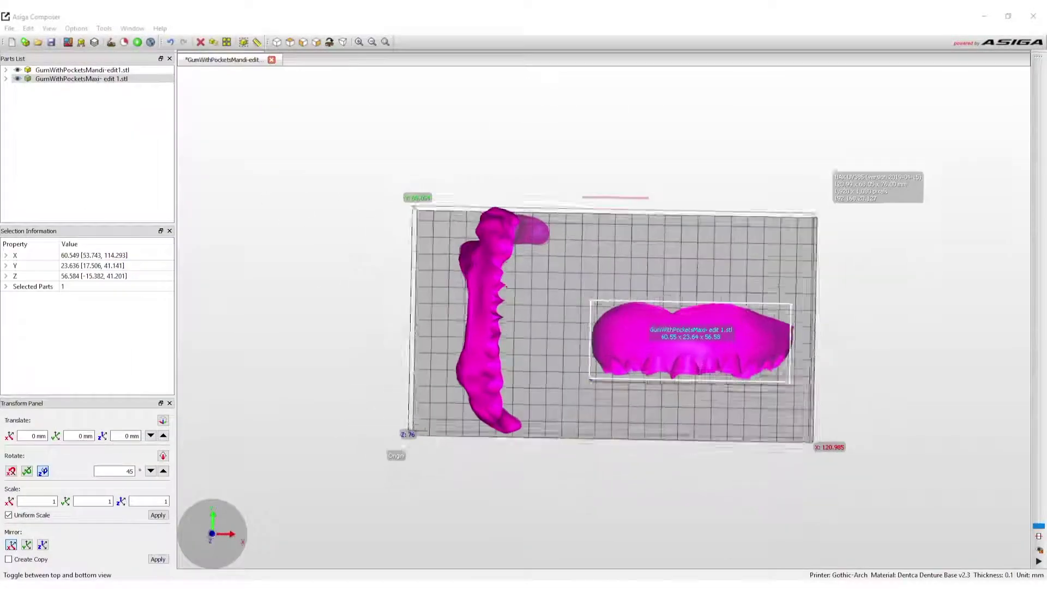
{"action": "left_click_drag", "start_coordinate": [611, 329], "coordinate": [654, 288]}
{"action": "left_click", "coordinate": [492, 398]}
{"action": "left_click_drag", "start_coordinate": [492, 398], "coordinate": [532, 270]}
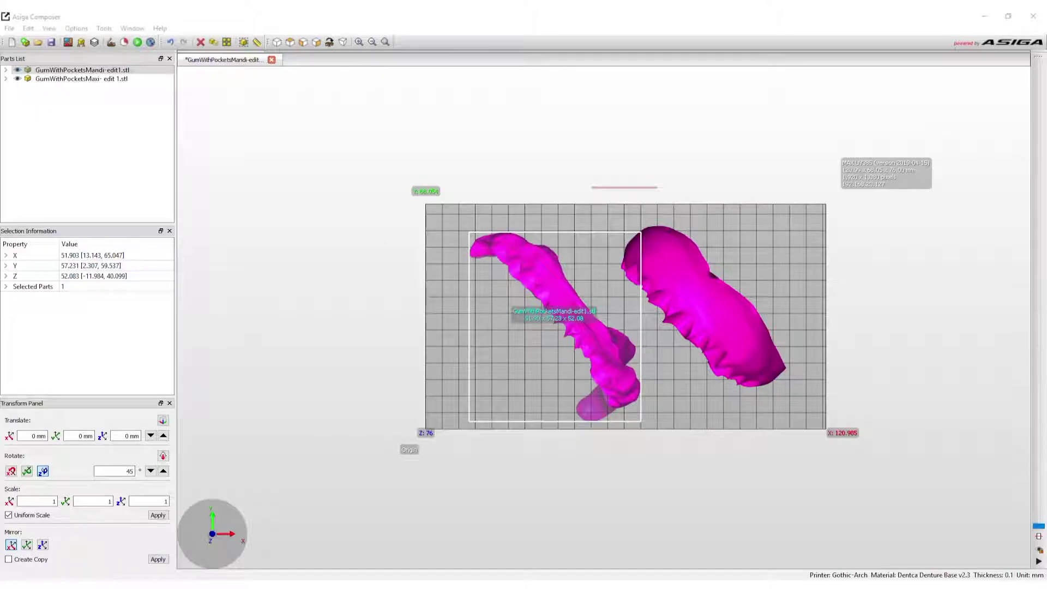
Step: Raise the Mandi model and lift the Maxi model about 16 mm along Z above the plate
{"action": "left_click", "coordinate": [316, 42]}
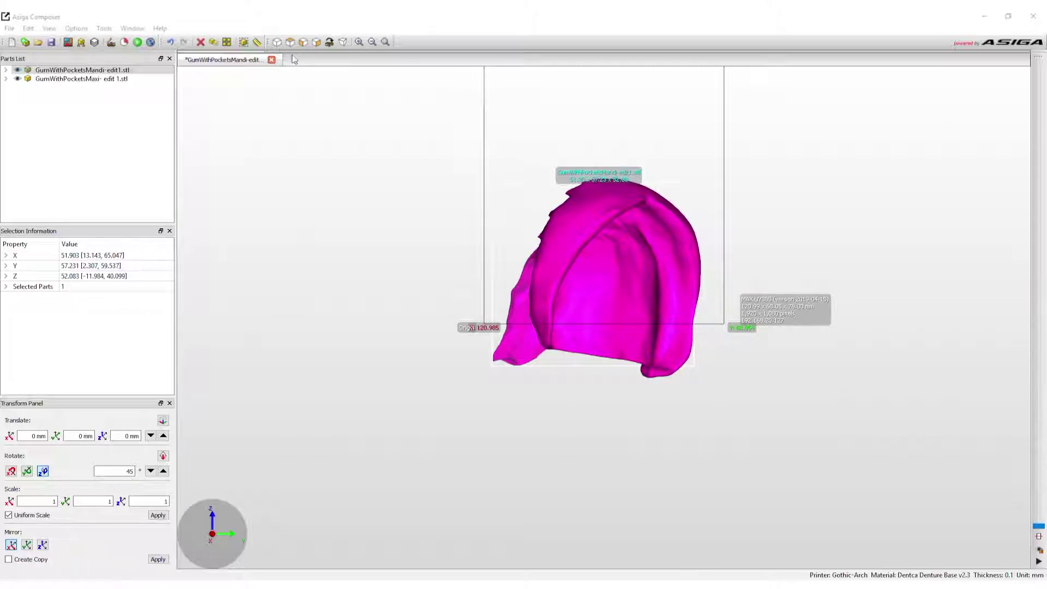
{"action": "left_click", "coordinate": [303, 42]}
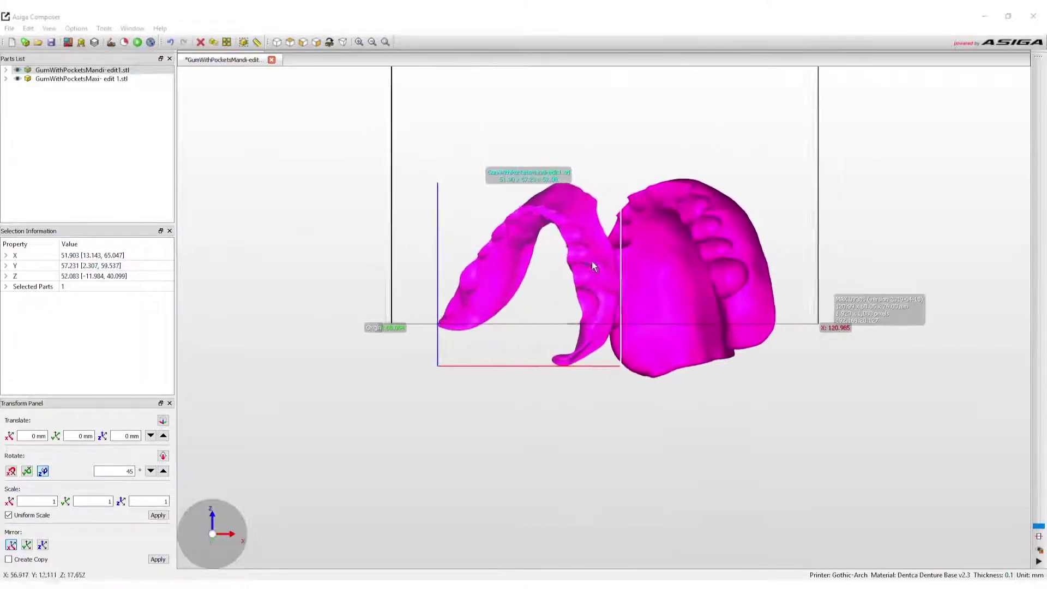
{"action": "left_click_drag", "start_coordinate": [589, 266], "coordinate": [569, 218]}
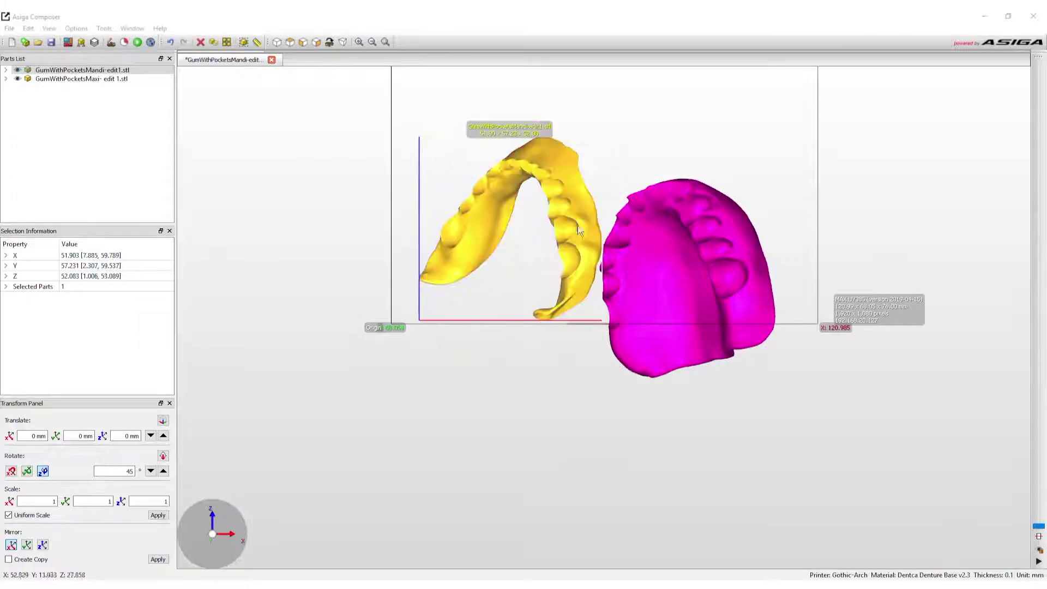
{"action": "left_click", "coordinate": [684, 280]}
{"action": "left_click_drag", "start_coordinate": [685, 280], "coordinate": [685, 224]}
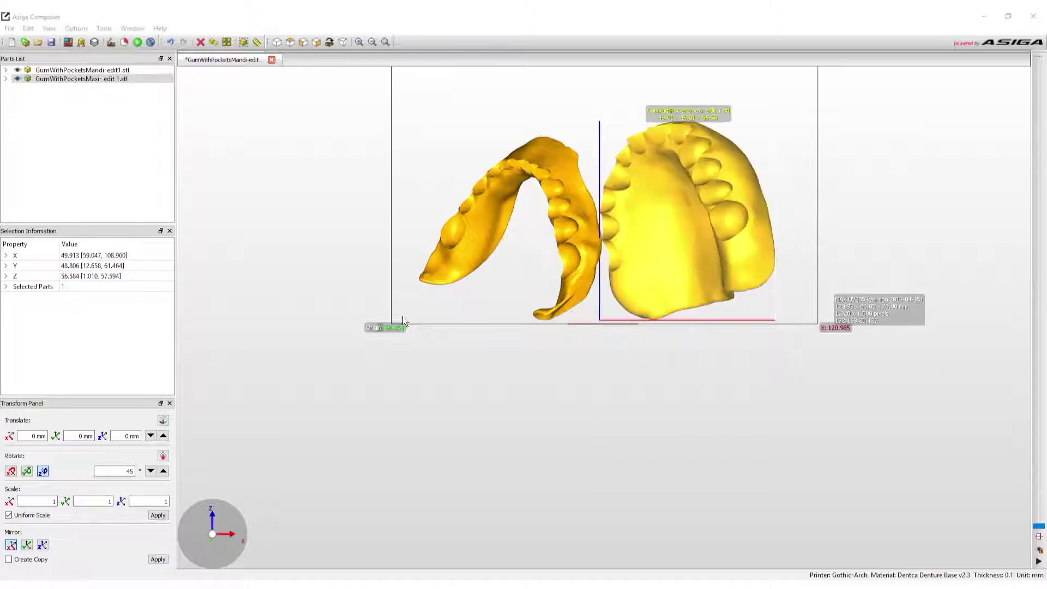
{"action": "right_click_drag", "start_coordinate": [567, 343], "coordinate": [573, 370]}
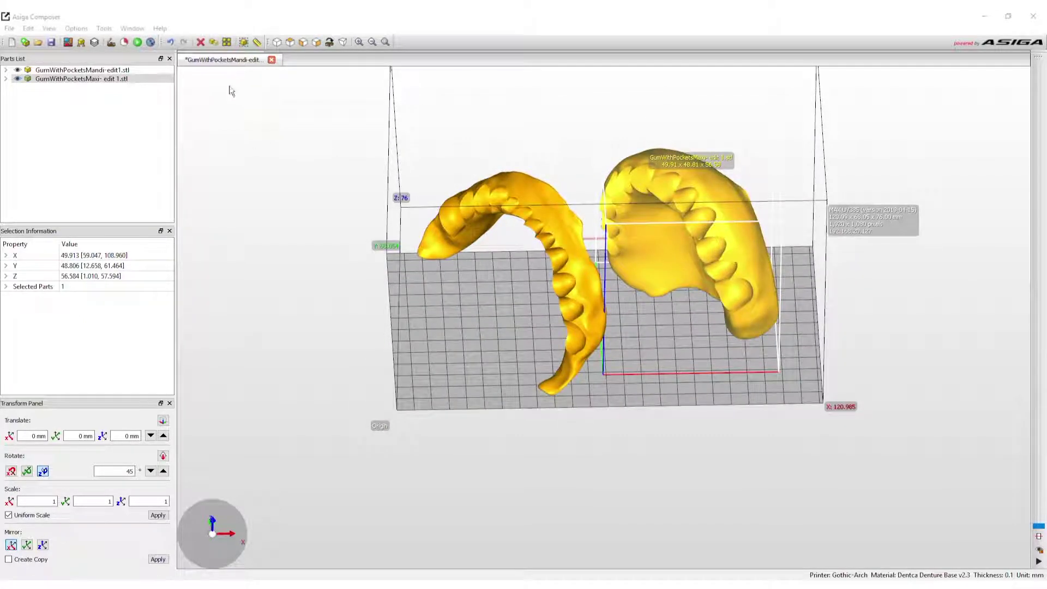
{"action": "right_click_drag", "start_coordinate": [630, 339], "coordinate": [447, 272]}
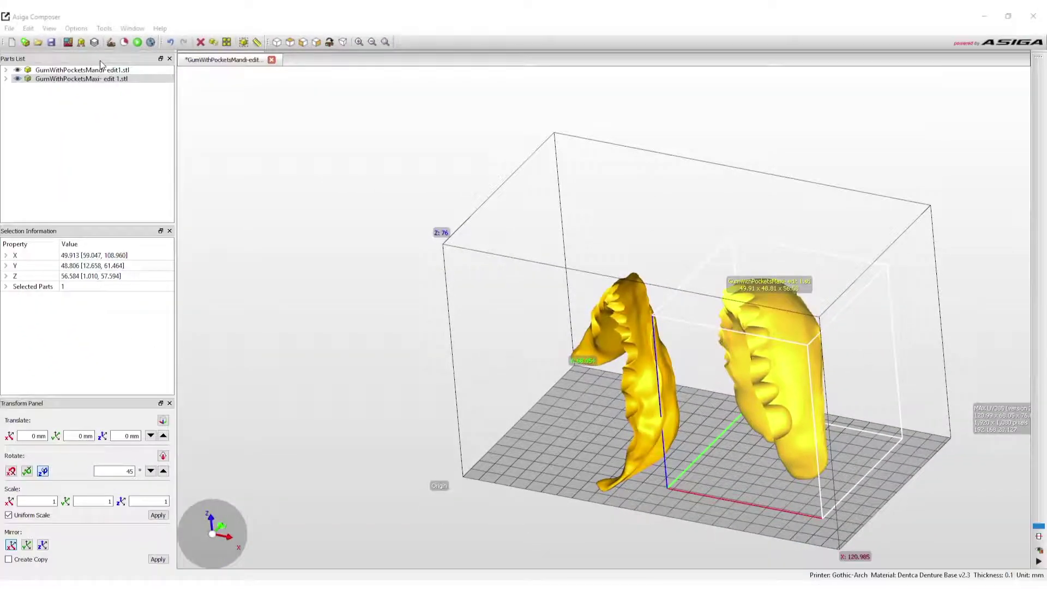
Step: Apply default supports to all parts, adding -s.stm support pillars under both gum arches
{"action": "left_click", "coordinate": [81, 42]}
{"action": "left_click_drag", "start_coordinate": [473, 182], "coordinate": [314, 131]}
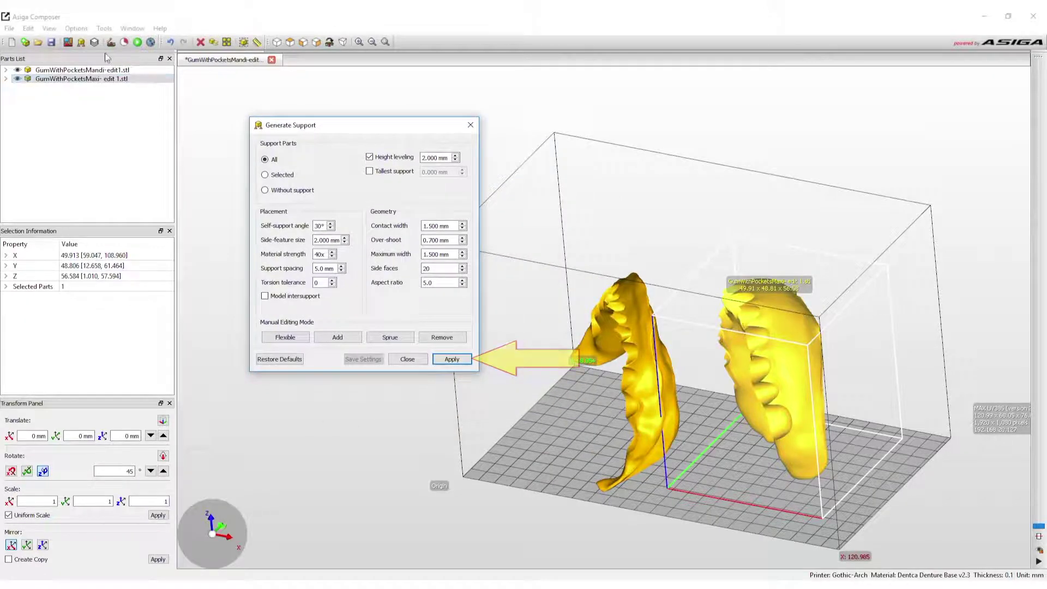
{"action": "left_click", "coordinate": [451, 359]}
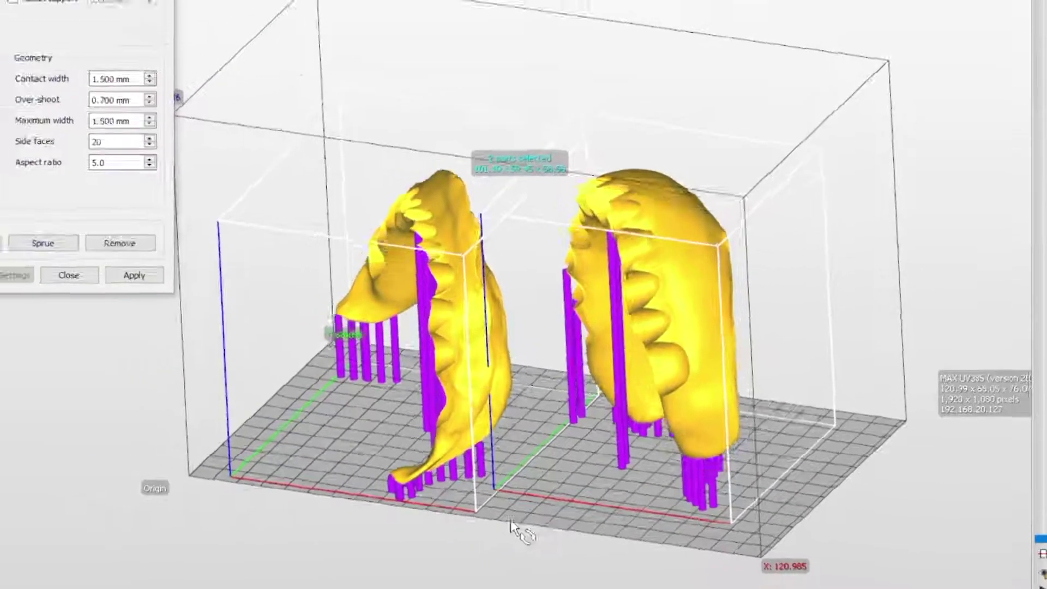
{"action": "left_click_drag", "start_coordinate": [510, 519], "coordinate": [542, 515]}
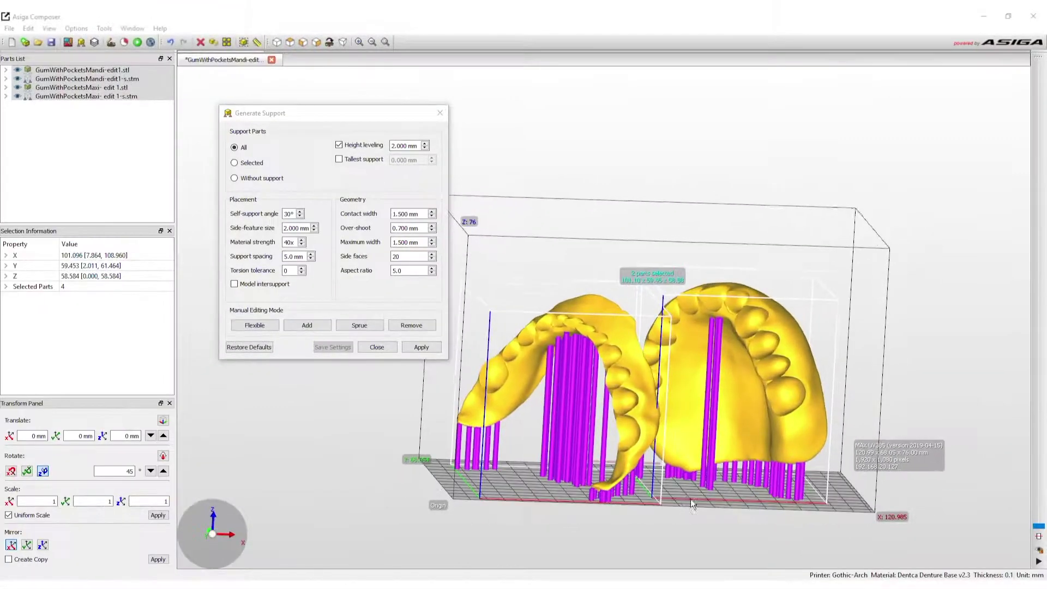
{"action": "left_click_drag", "start_coordinate": [691, 504], "coordinate": [741, 457]}
{"action": "left_click_drag", "start_coordinate": [668, 450], "coordinate": [600, 426]}
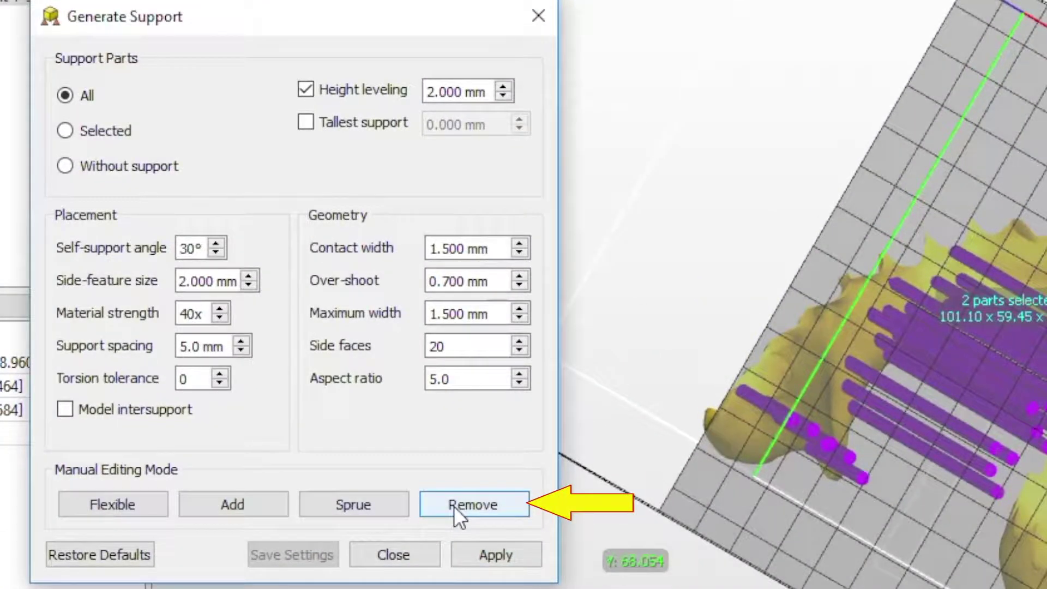
Step: Remove two unwanted support cylinders from the gum arches
{"action": "left_click", "coordinate": [454, 506]}
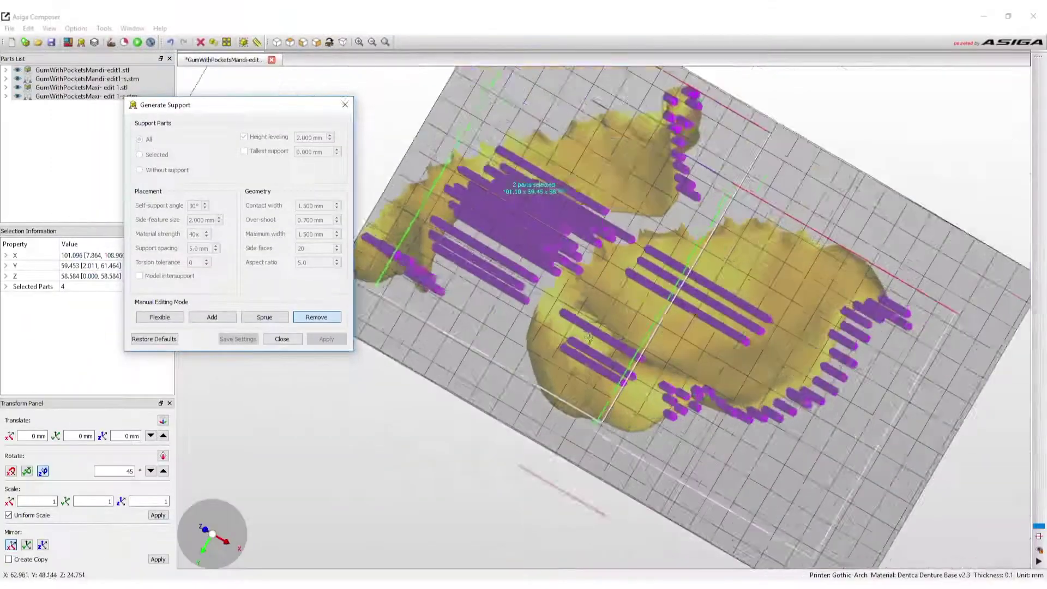
{"action": "scroll", "coordinate": [589, 338], "scroll_direction": "up", "scroll_amount": 3}
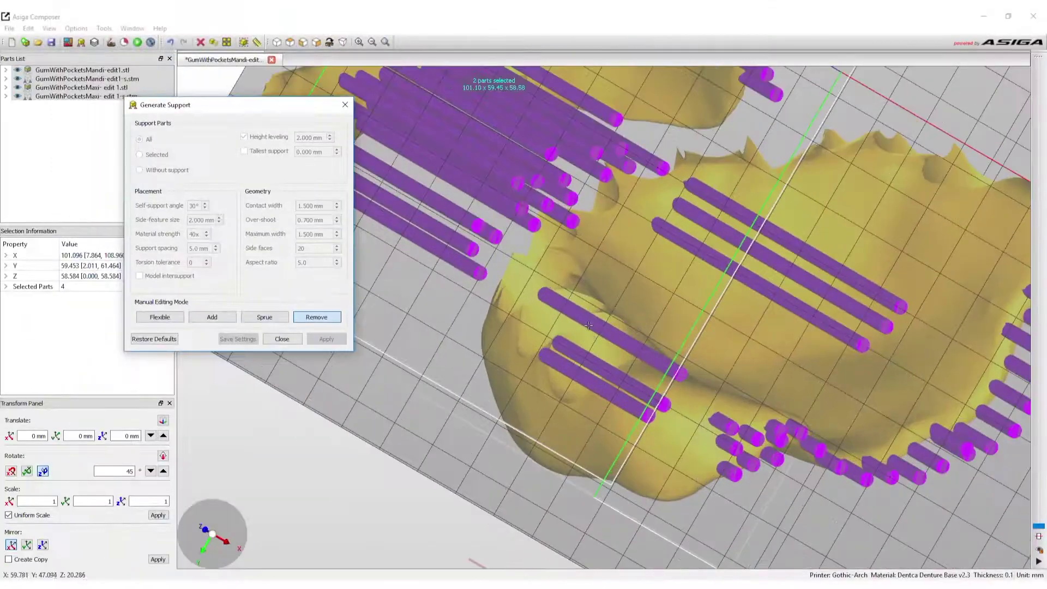
{"action": "left_click", "coordinate": [582, 355]}
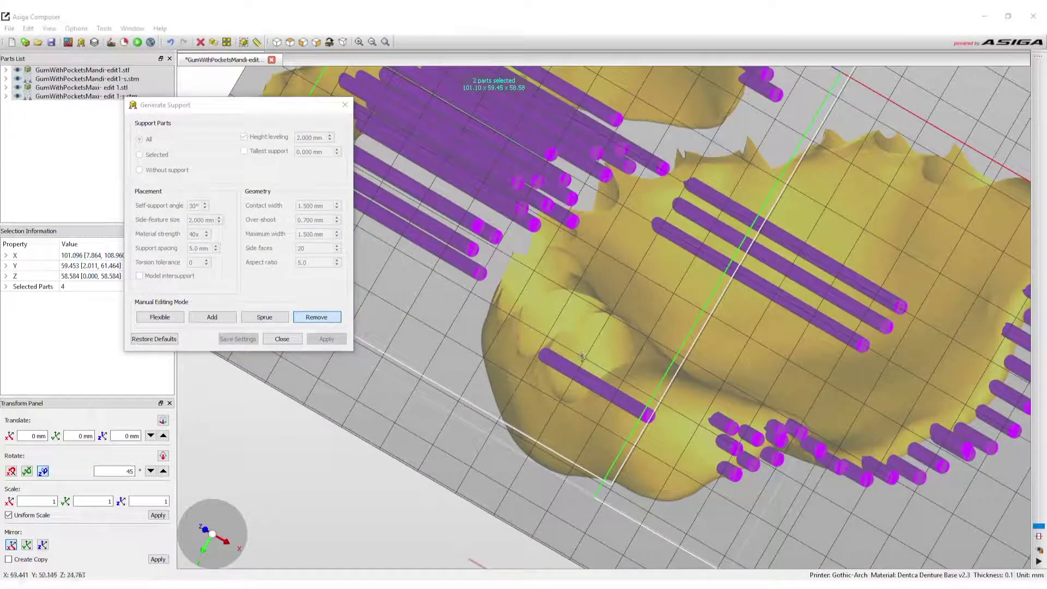
{"action": "left_click", "coordinate": [570, 374]}
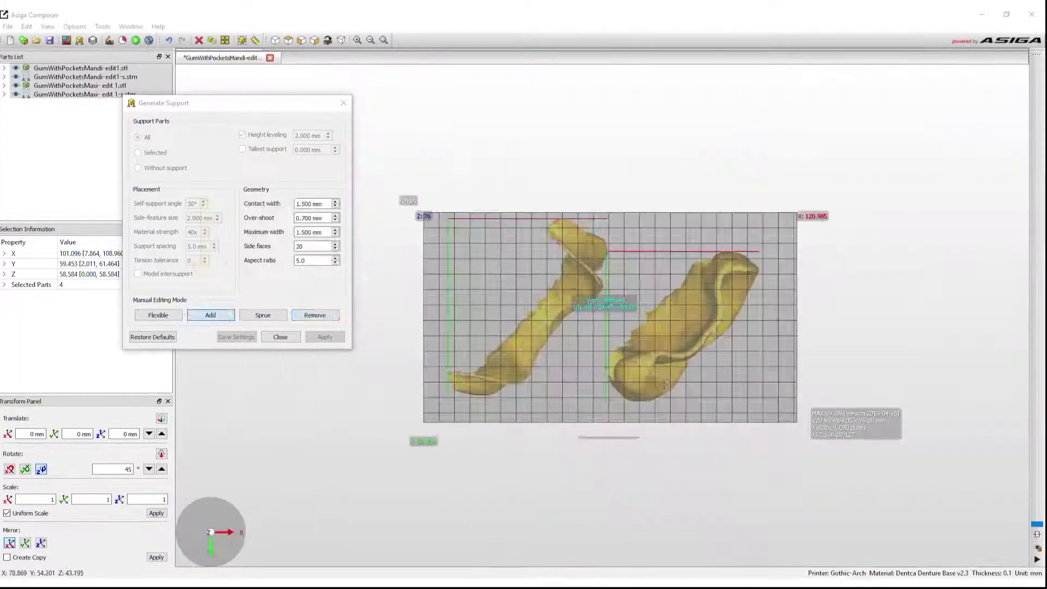
Step: Add three extra support points on the right and left arches and close Generate Support
{"action": "scroll", "coordinate": [664, 384], "scroll_direction": "up", "scroll_amount": 3}
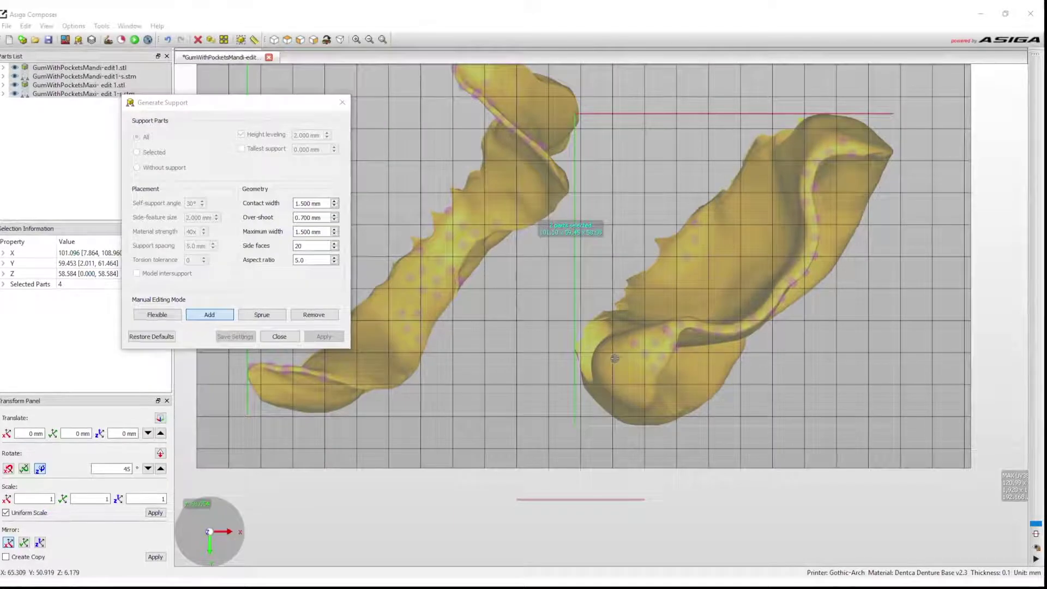
{"action": "left_click", "coordinate": [630, 395]}
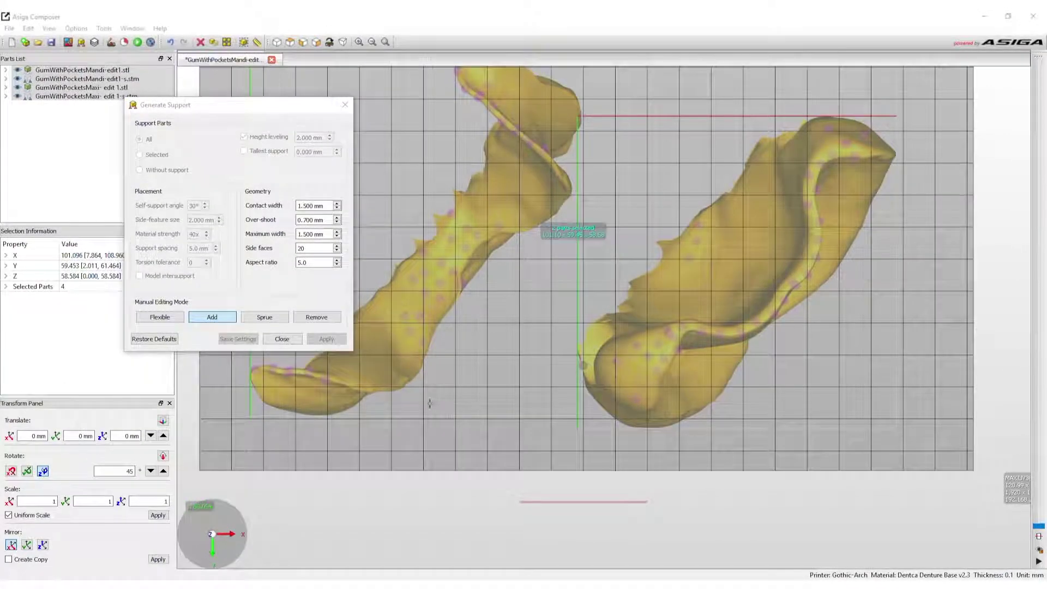
{"action": "left_click", "coordinate": [333, 368]}
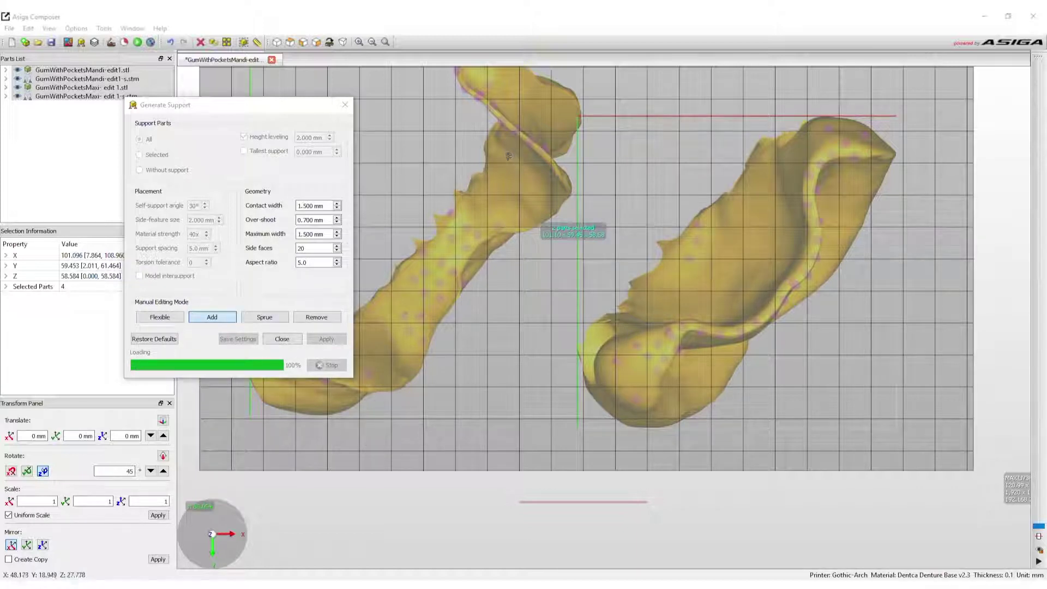
{"action": "left_click", "coordinate": [537, 202]}
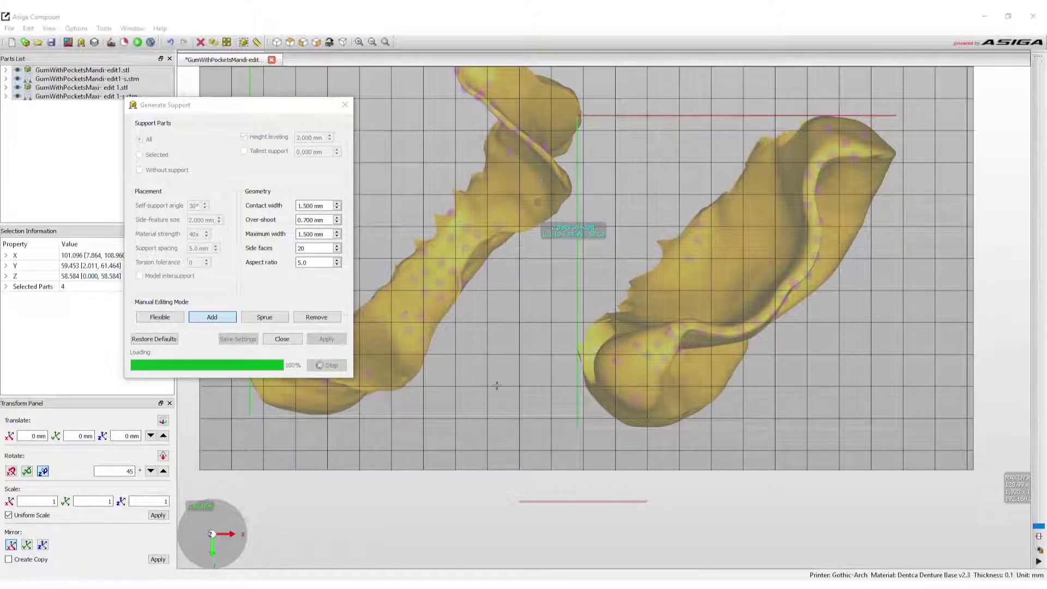
{"action": "left_click", "coordinate": [281, 338]}
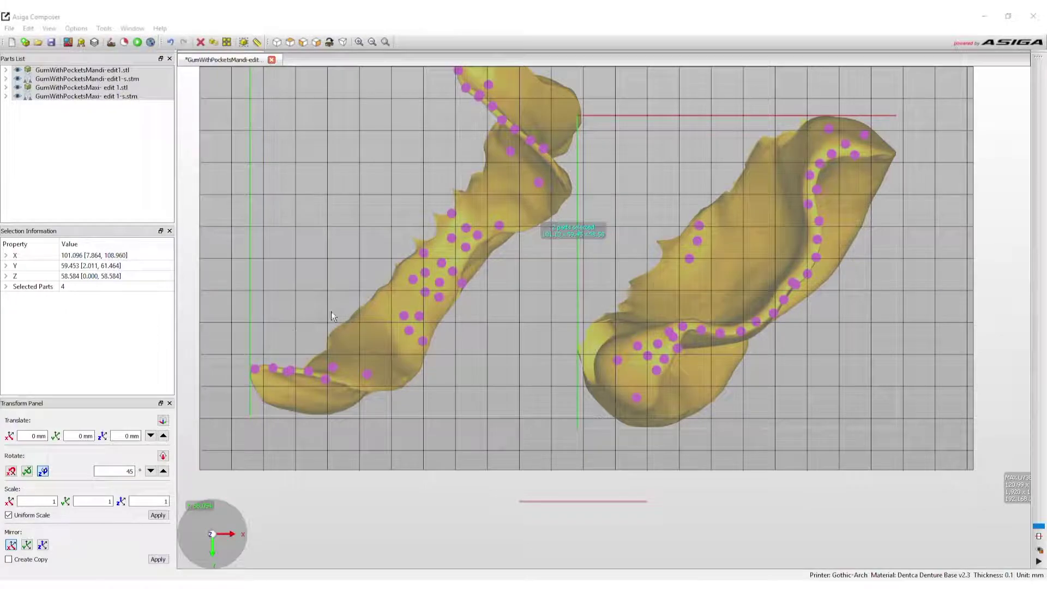
{"action": "key", "text": "f"}
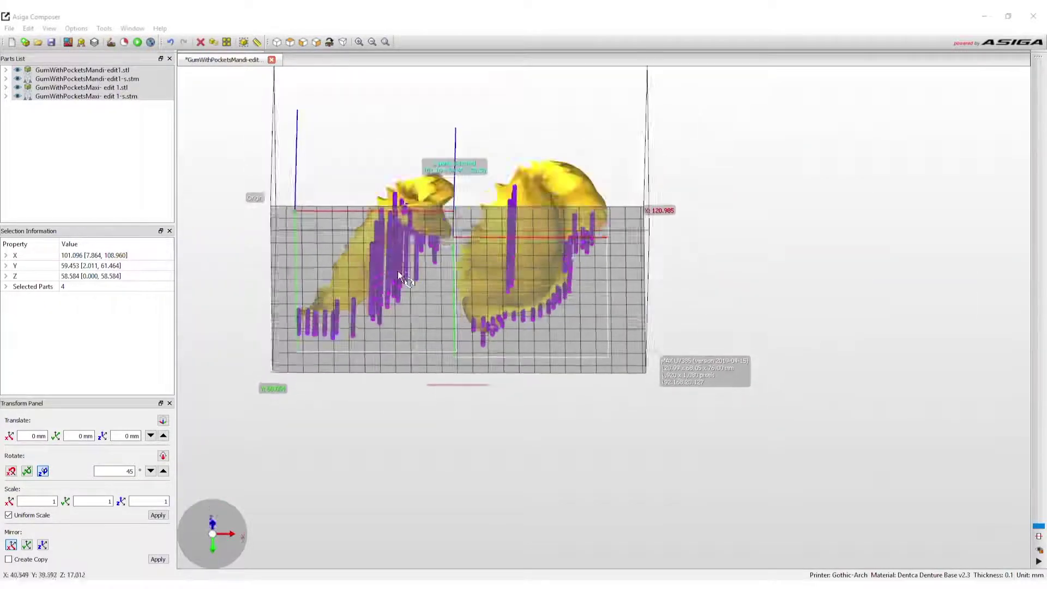
{"action": "right_click_drag", "start_coordinate": [360, 317], "coordinate": [581, 541]}
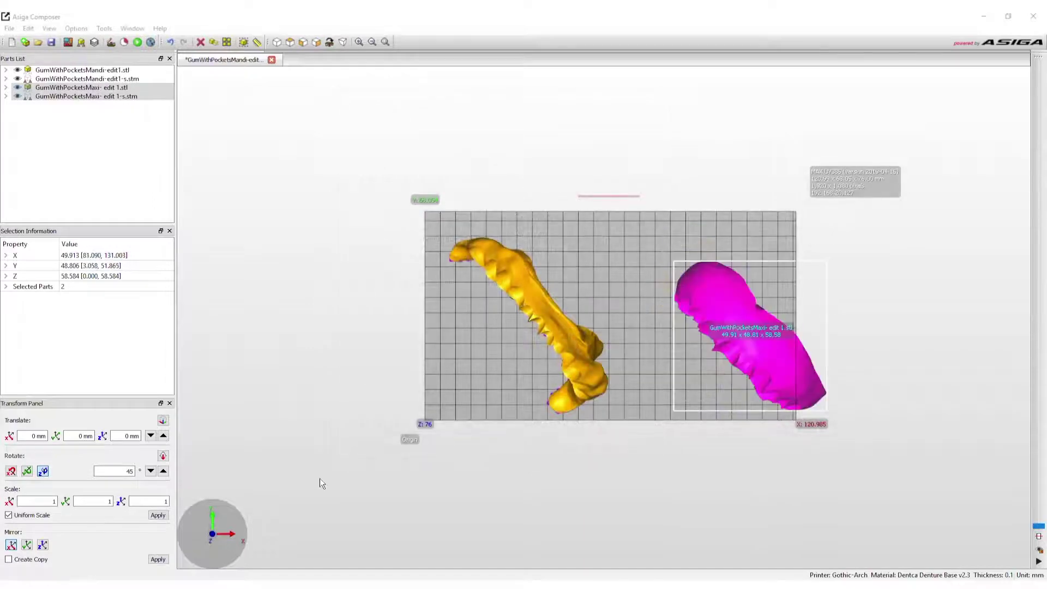
Step: In the Build Wizard, choose a Shadow base plate and enable Fast Print Mode
{"action": "left_click", "coordinate": [138, 42]}
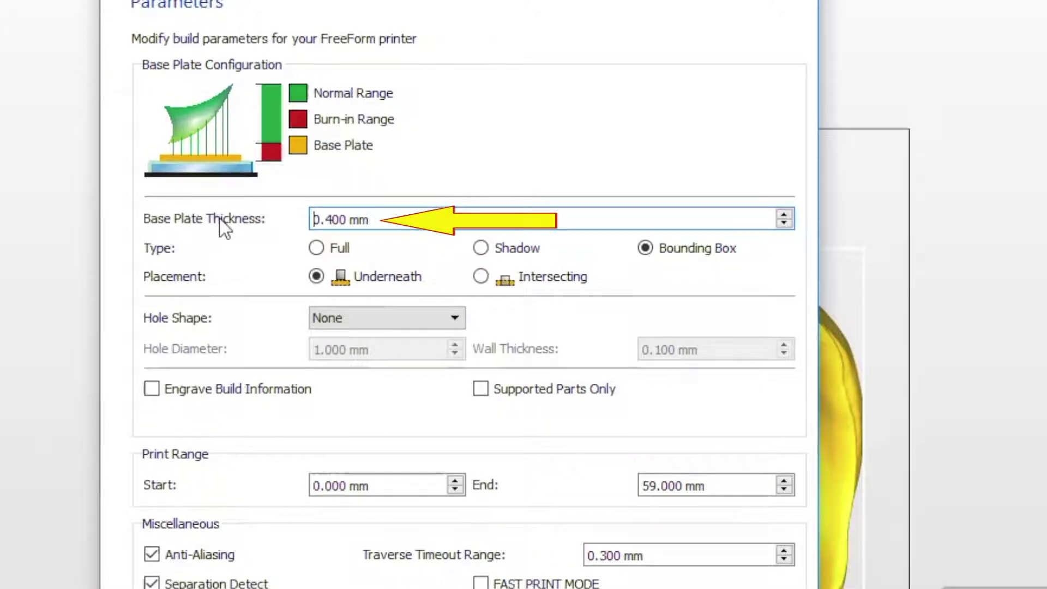
{"action": "left_click", "coordinate": [482, 250]}
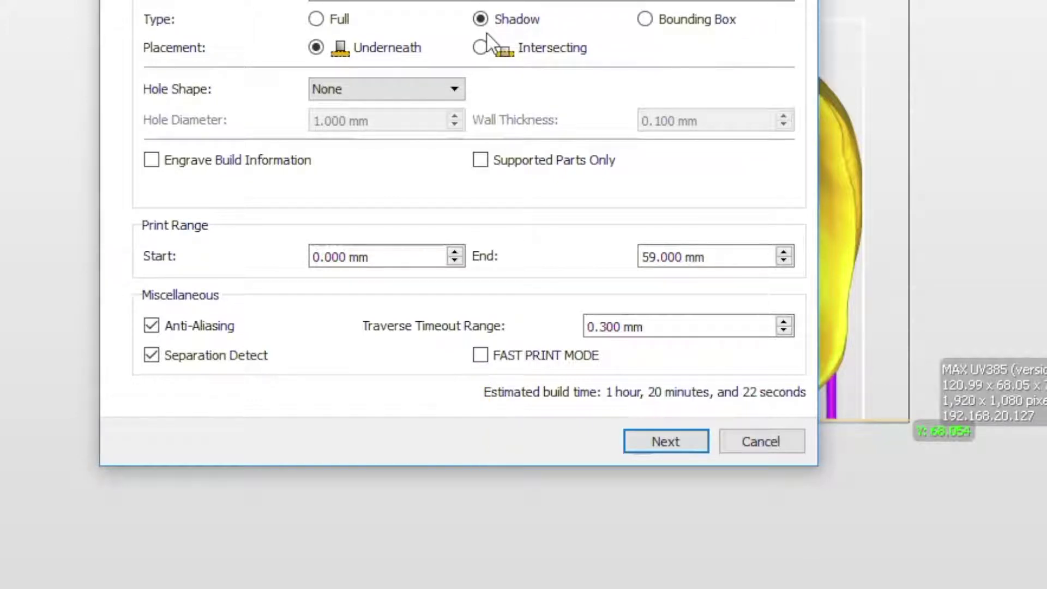
{"action": "left_click", "coordinate": [480, 355]}
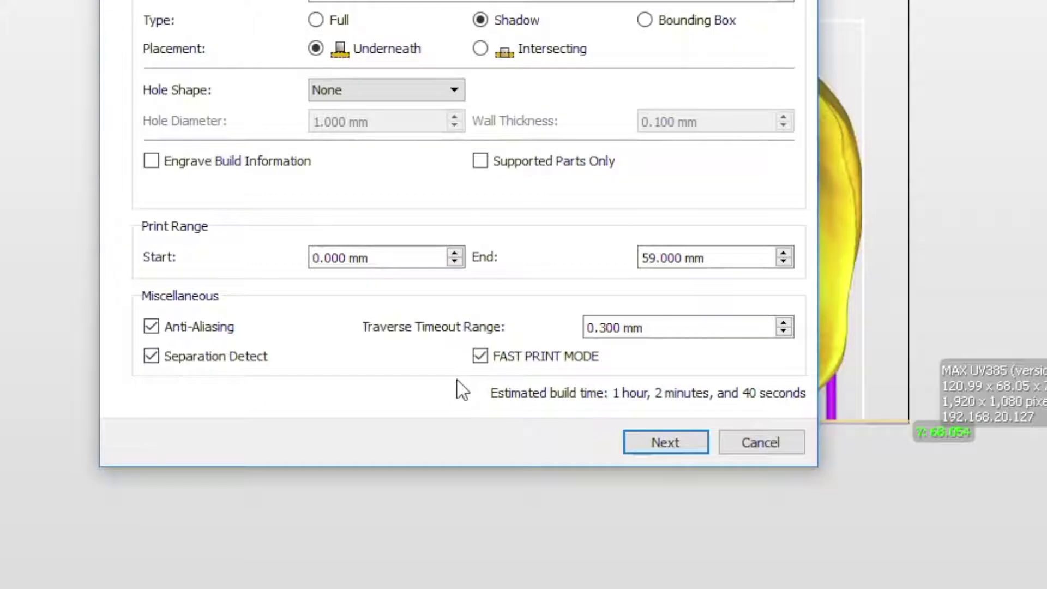
{"action": "left_click", "coordinate": [669, 441]}
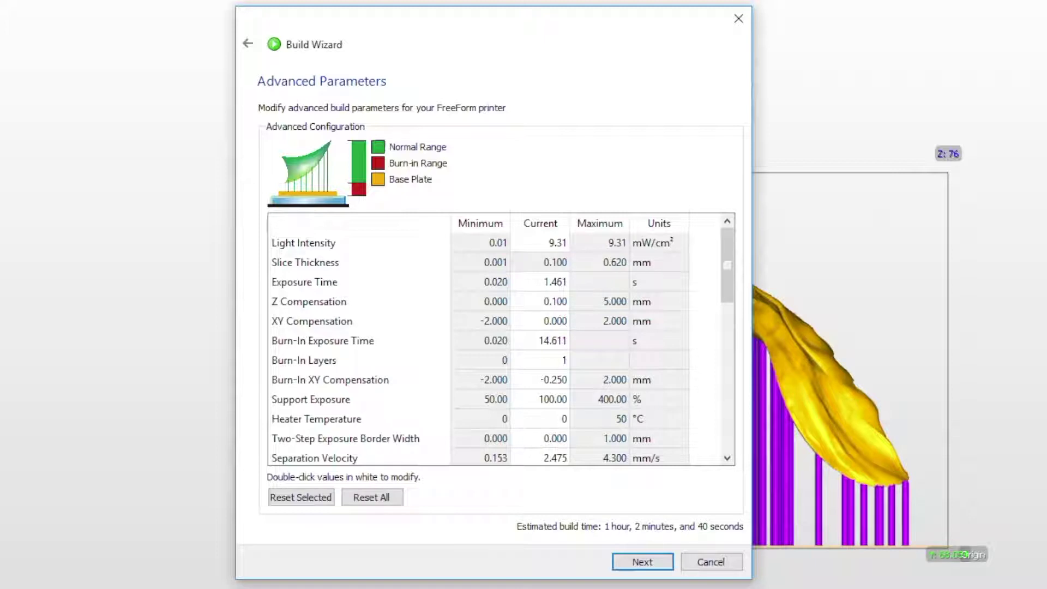
{"action": "scroll", "coordinate": [519, 338], "scroll_direction": "down", "scroll_amount": 8}
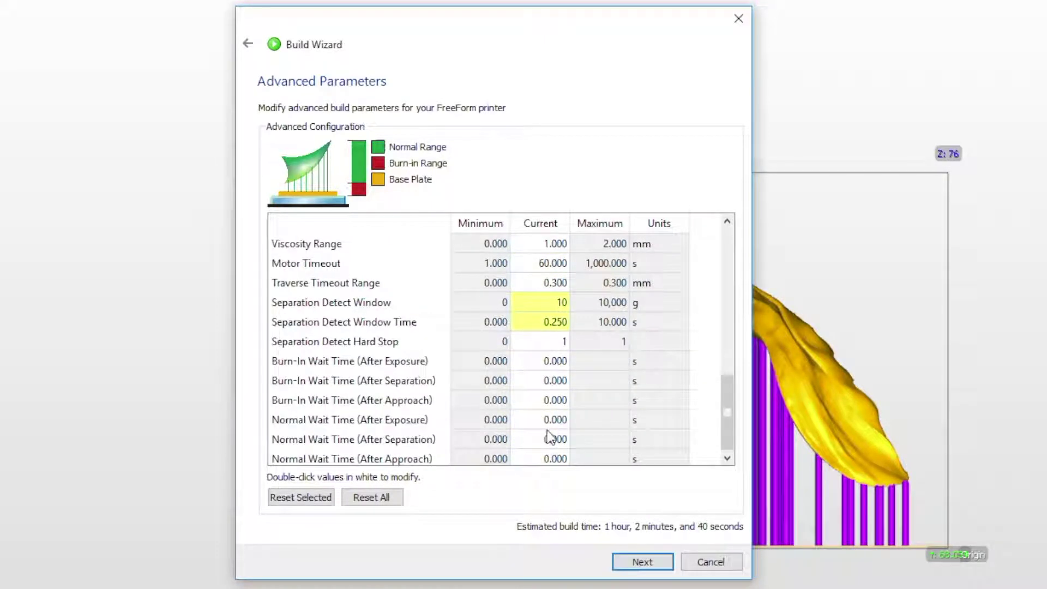
{"action": "scroll", "coordinate": [546, 426], "scroll_direction": "up", "scroll_amount": 2}
{"action": "scroll", "coordinate": [562, 354], "scroll_direction": "up", "scroll_amount": 1}
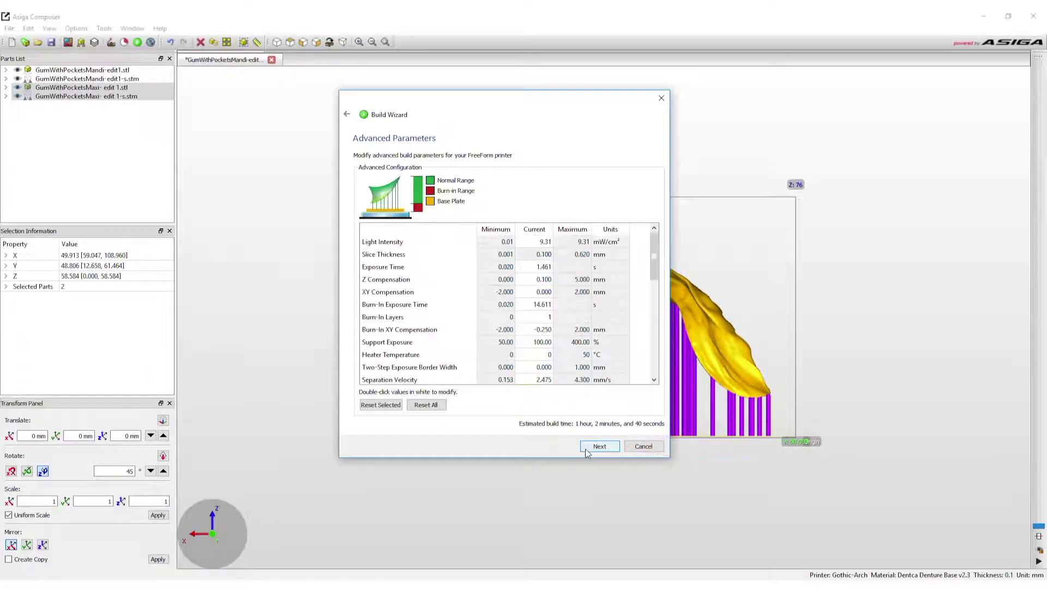
{"action": "left_click", "coordinate": [599, 446]}
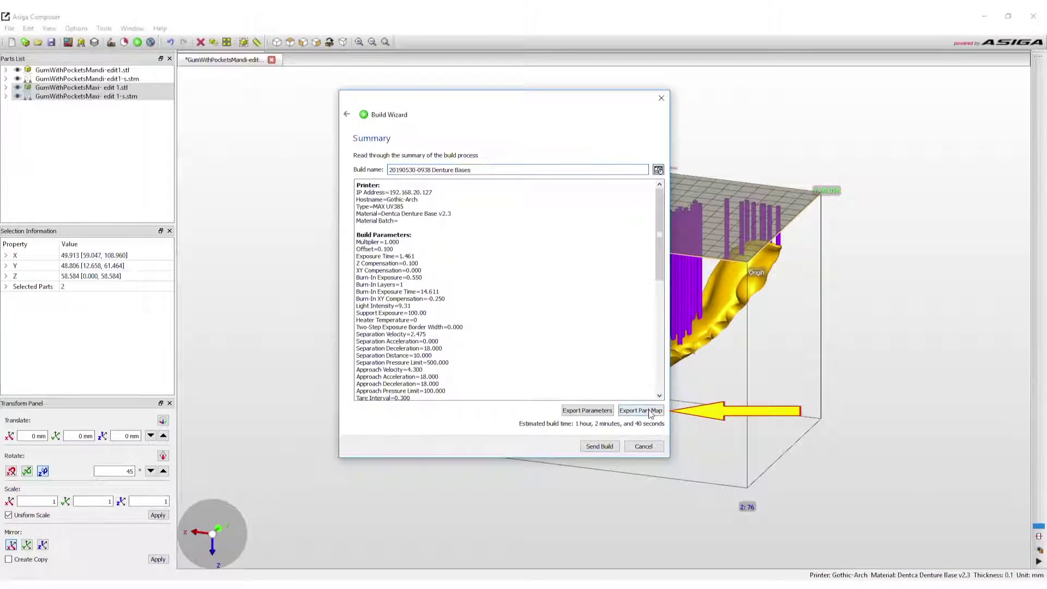
{"action": "left_click", "coordinate": [649, 413]}
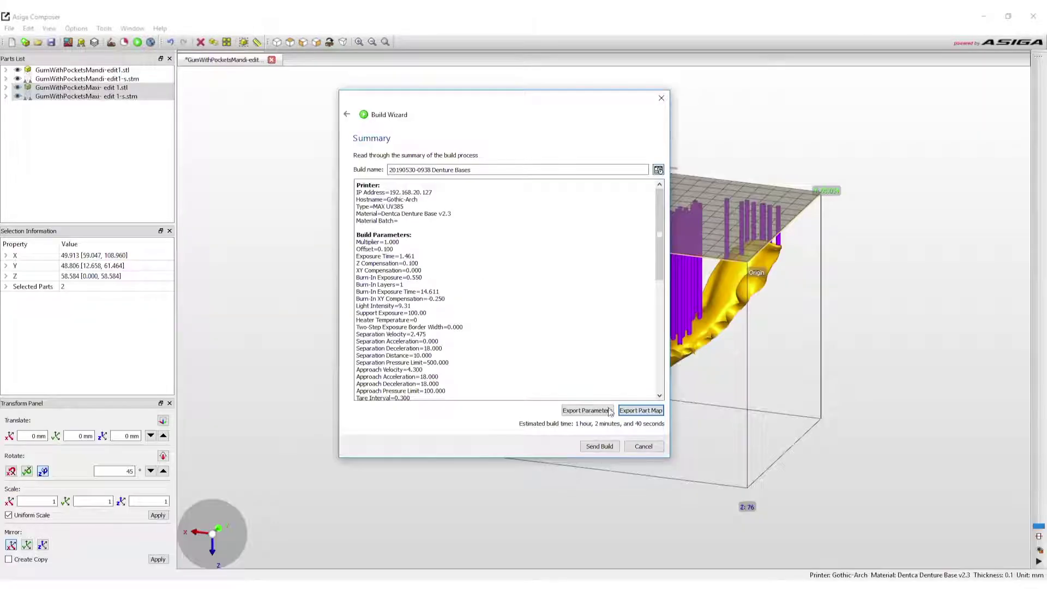
{"action": "left_click", "coordinate": [599, 447]}
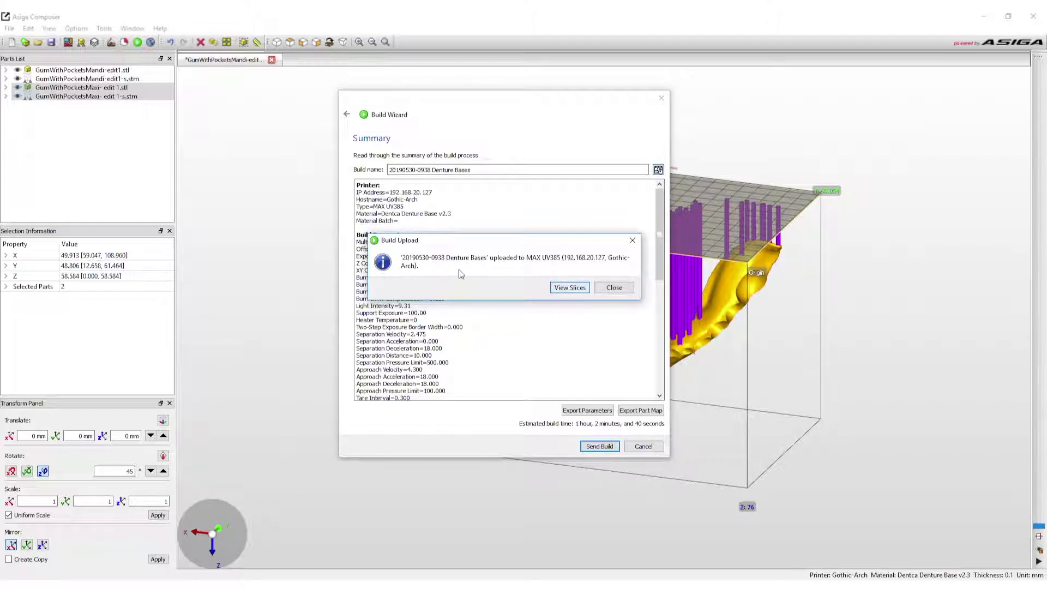
{"action": "left_click", "coordinate": [569, 288]}
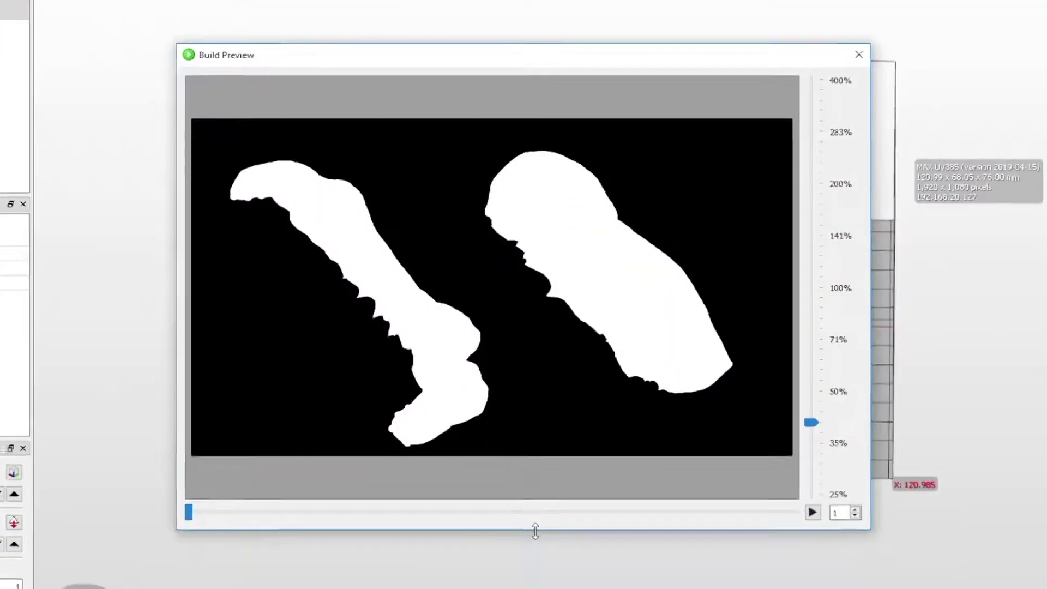
Step: Play the denture base slices through to slice 505, then close the Build Preview
{"action": "left_click", "coordinate": [817, 516]}
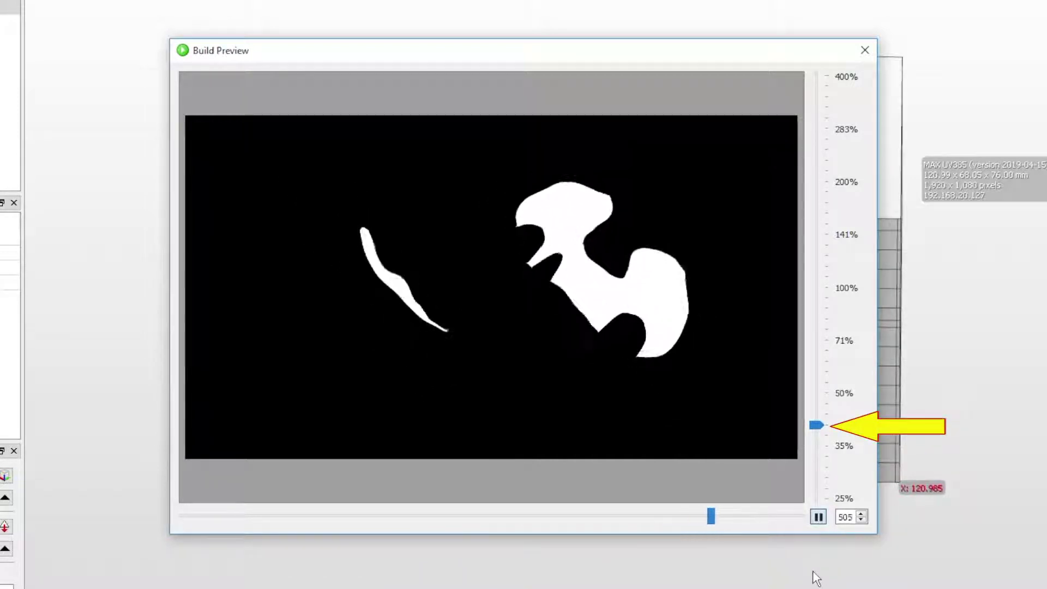
{"action": "left_click", "coordinate": [864, 50]}
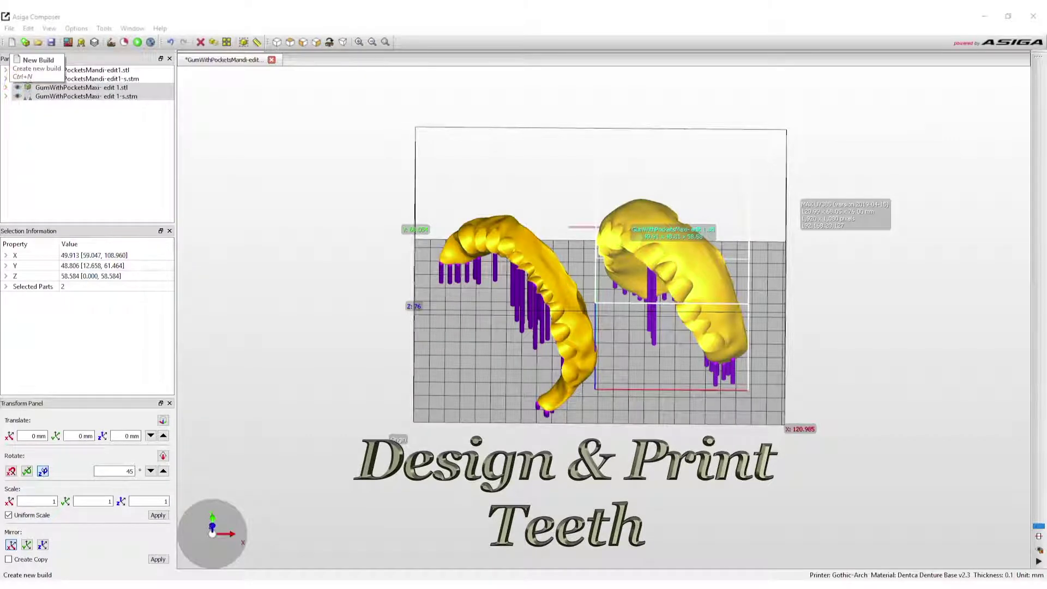
Step: Create an empty Gothic-Arch build with Dentca Denture Teeth v0.3 material and 0.050 mm slices
{"action": "left_click", "coordinate": [11, 42]}
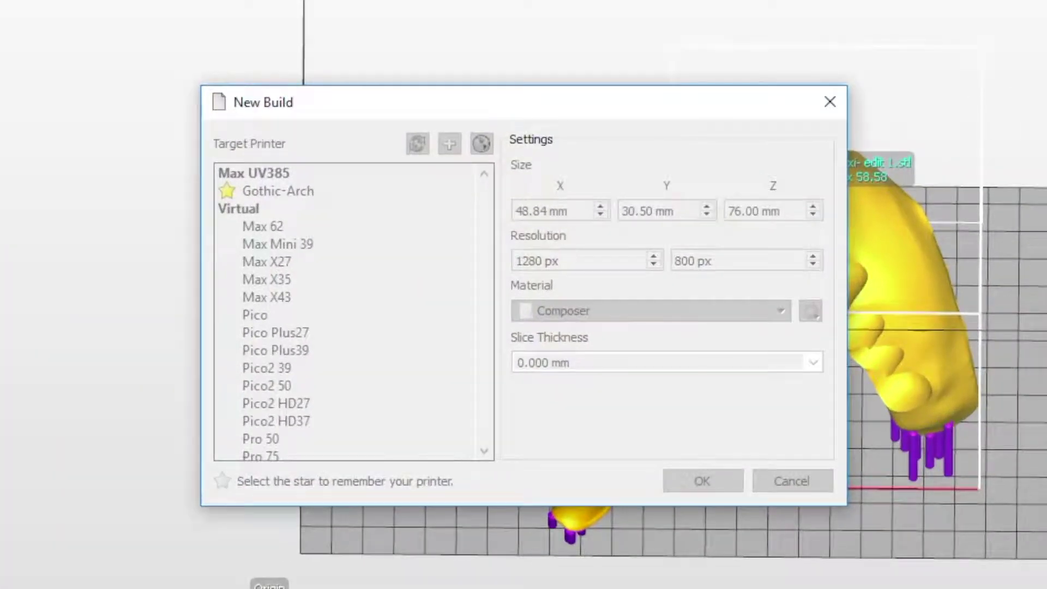
{"action": "left_click_drag", "start_coordinate": [350, 112], "coordinate": [307, 54]}
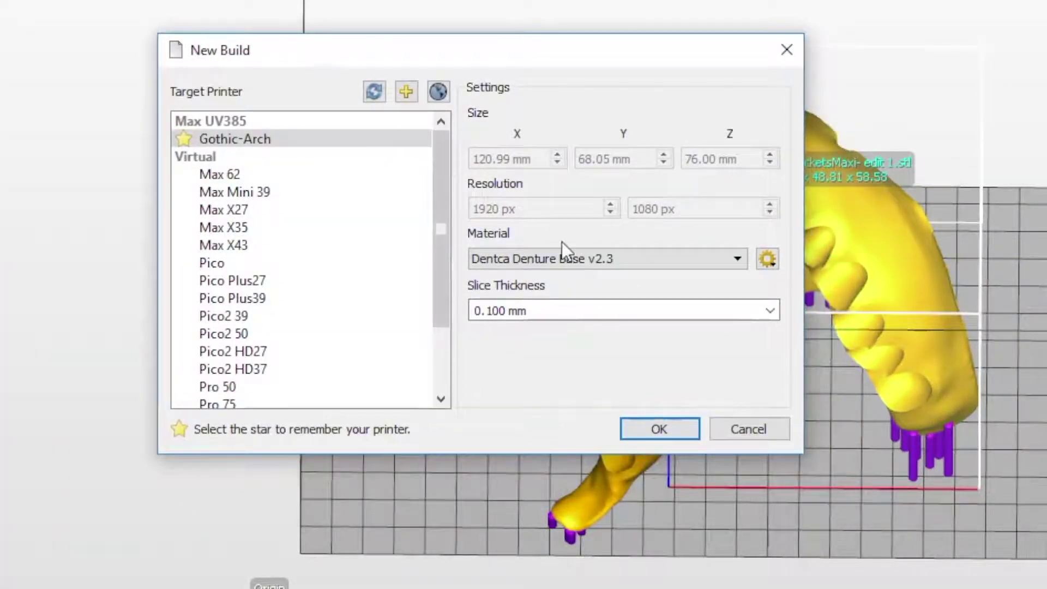
{"action": "left_click", "coordinate": [652, 256]}
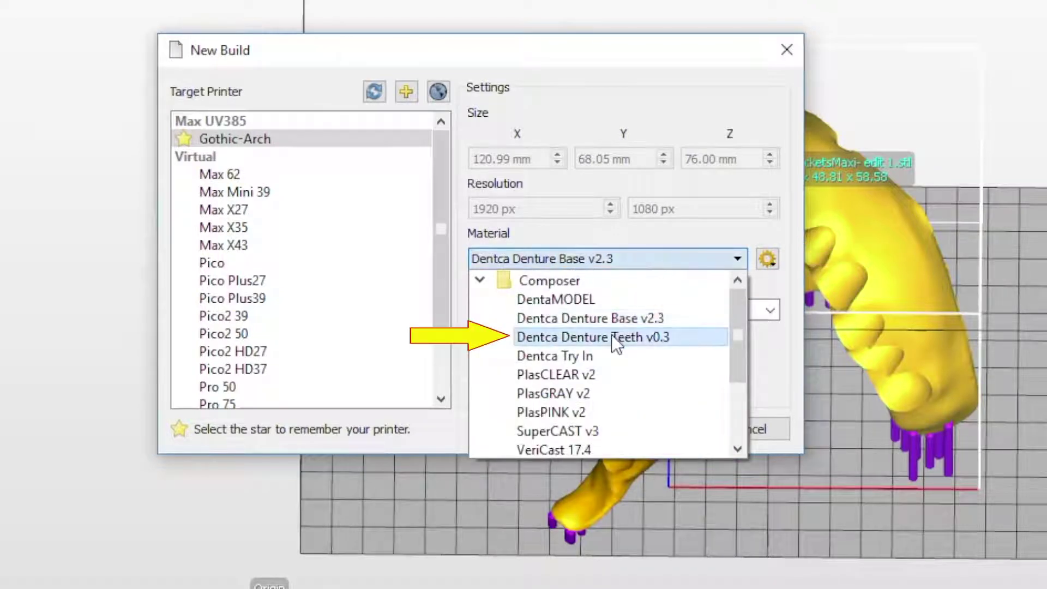
{"action": "left_click", "coordinate": [603, 336]}
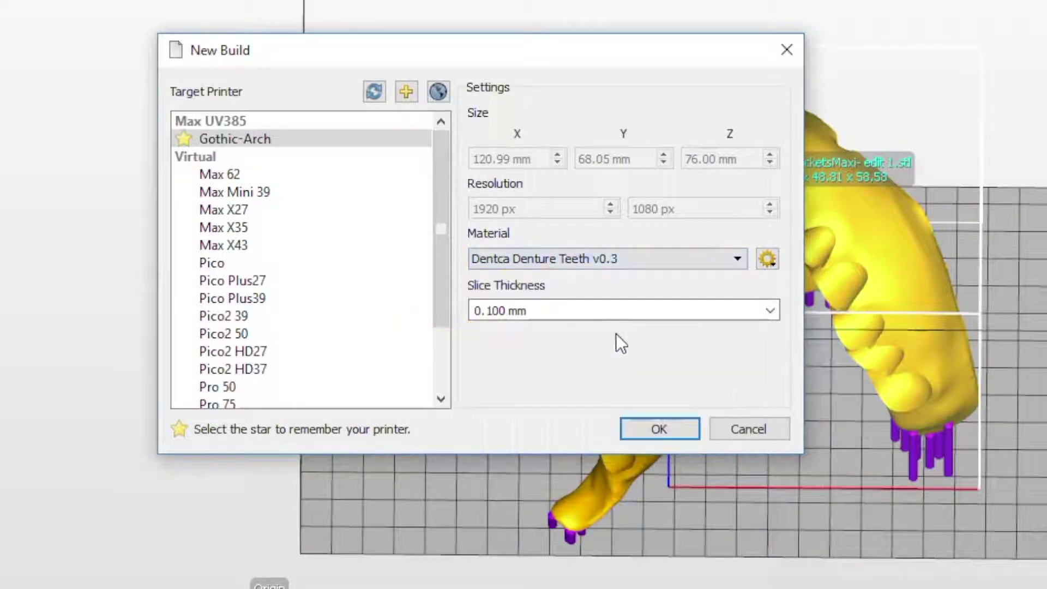
{"action": "left_click", "coordinate": [770, 311]}
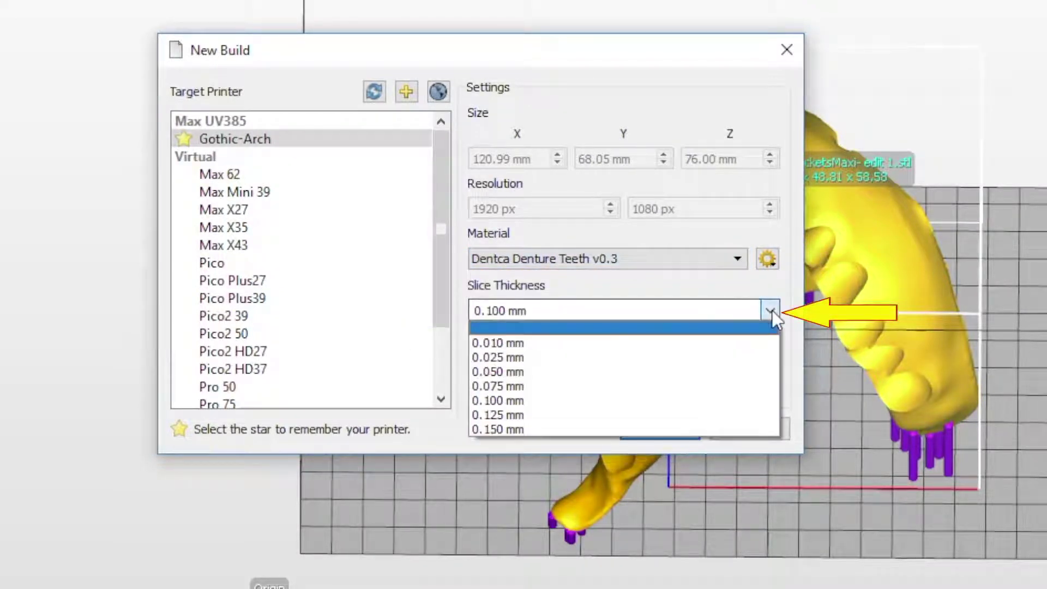
{"action": "left_click", "coordinate": [557, 372]}
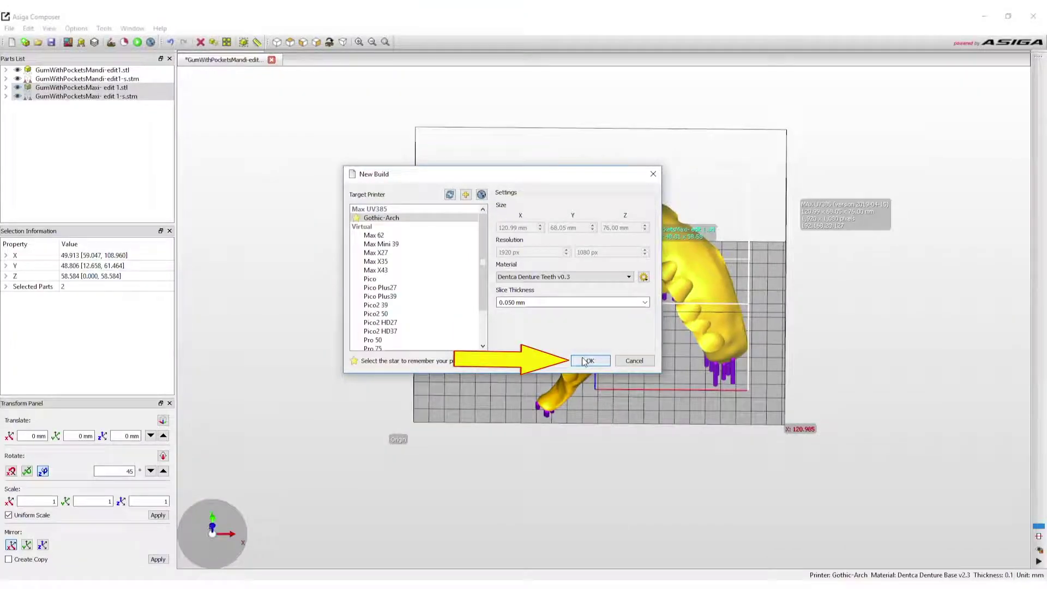
{"action": "left_click", "coordinate": [609, 380]}
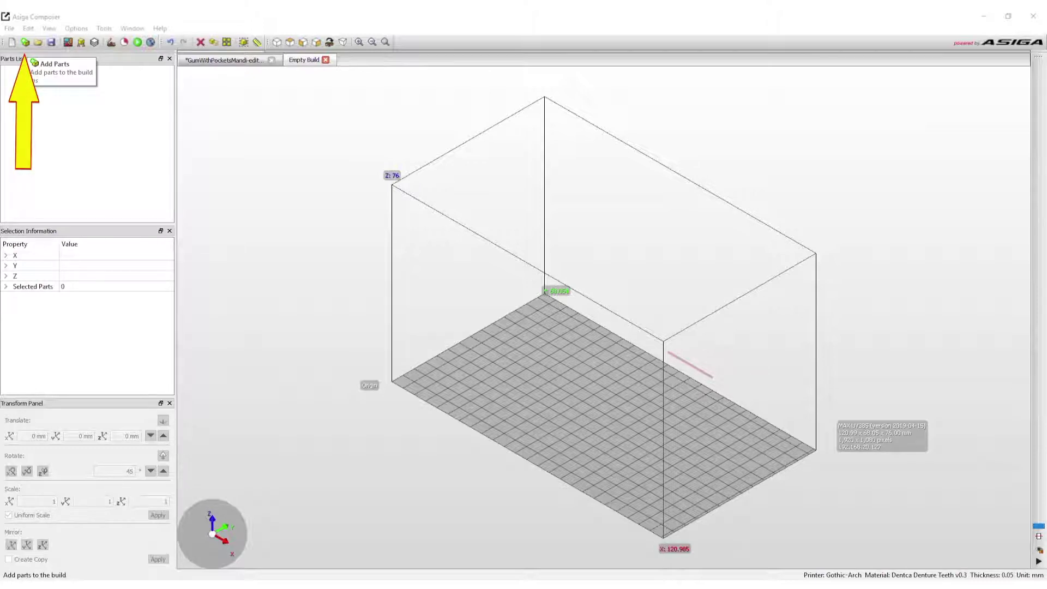
Step: Add TeethMaxi.stl and TeethMandi-corrected.stl to the build plate, auto-placed side by side
{"action": "left_click", "coordinate": [25, 42]}
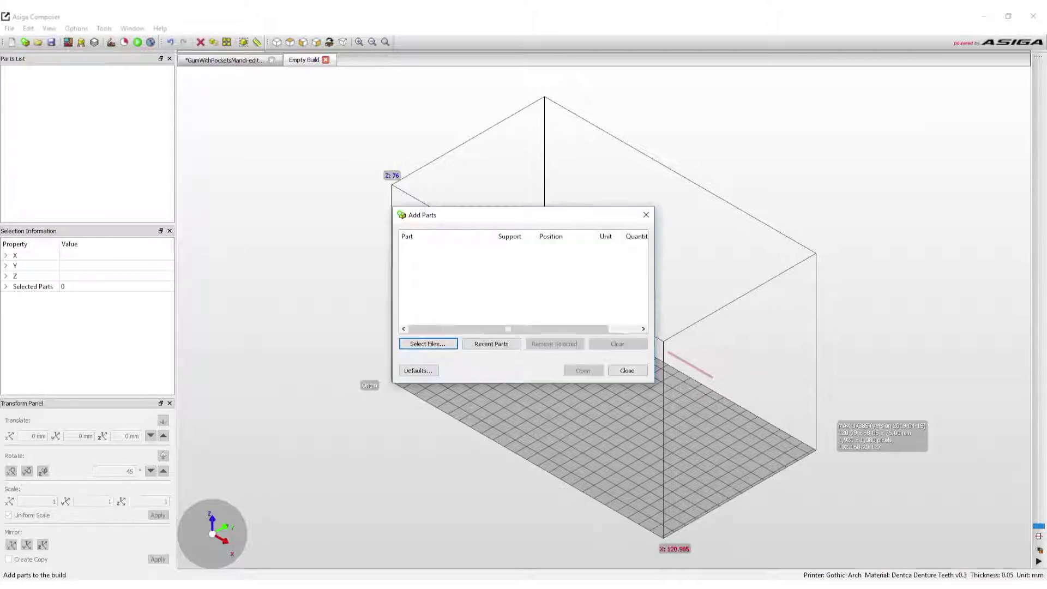
{"action": "left_click", "coordinate": [438, 344]}
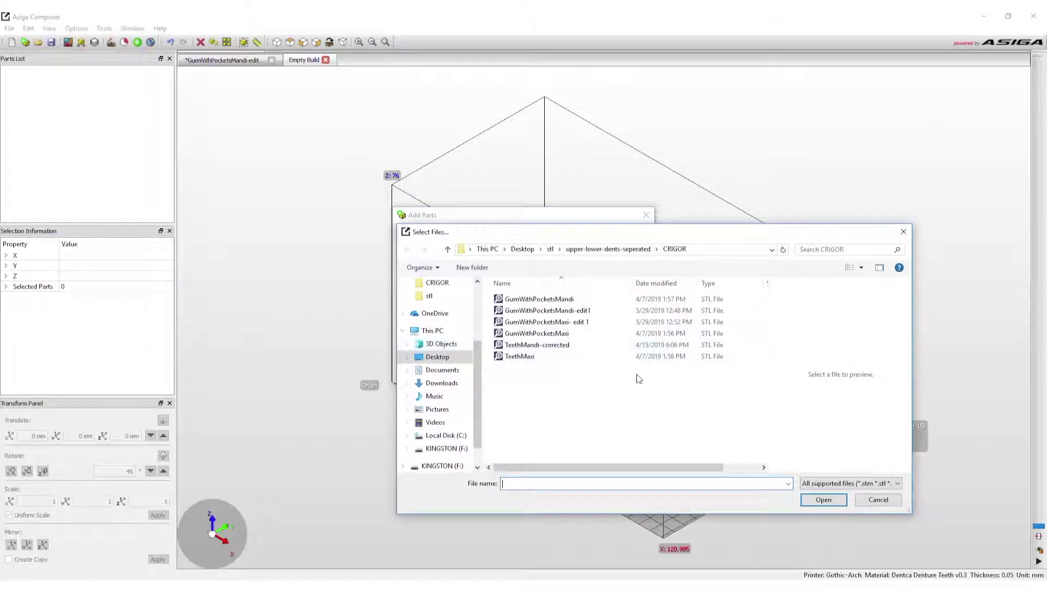
{"action": "left_click_drag", "start_coordinate": [755, 370], "coordinate": [681, 348]}
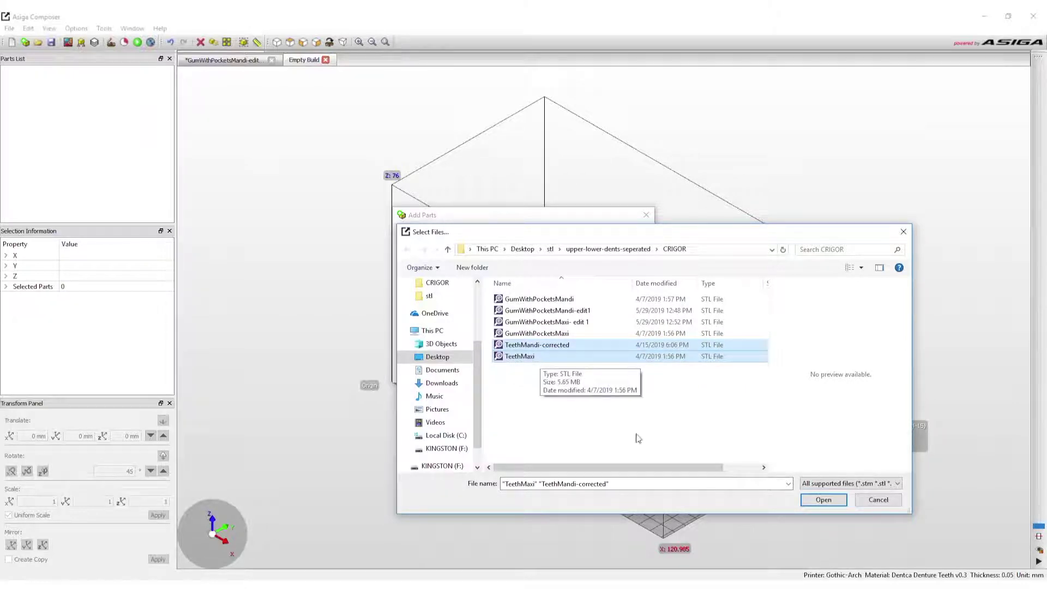
{"action": "left_click", "coordinate": [822, 500]}
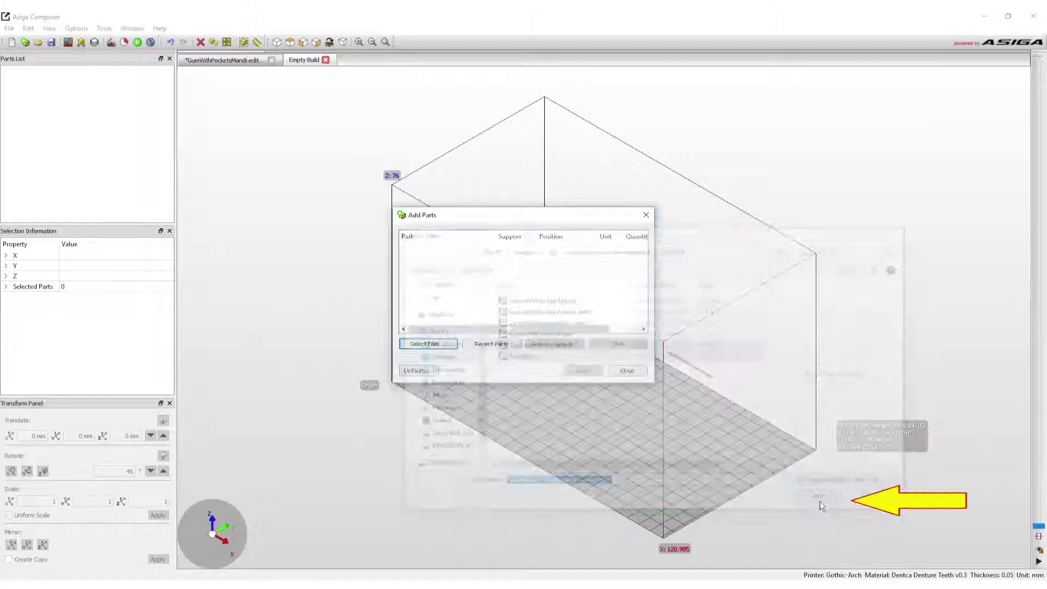
{"action": "left_click", "coordinate": [581, 371]}
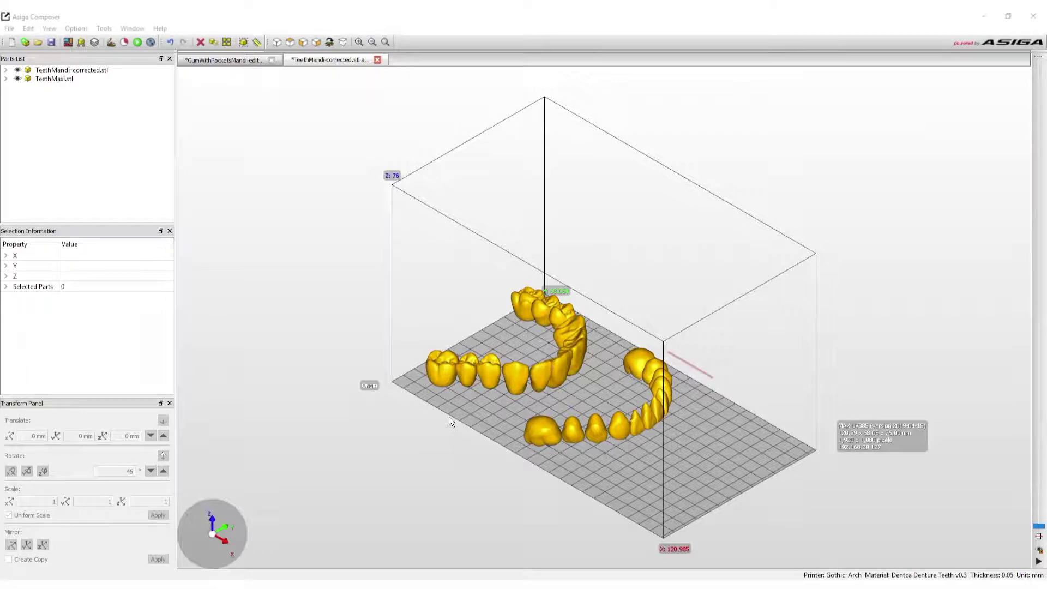
Step: Tilt the right tooth arch about the Y axis, checking from a low front view
{"action": "left_click_drag", "start_coordinate": [472, 484], "coordinate": [606, 445]}
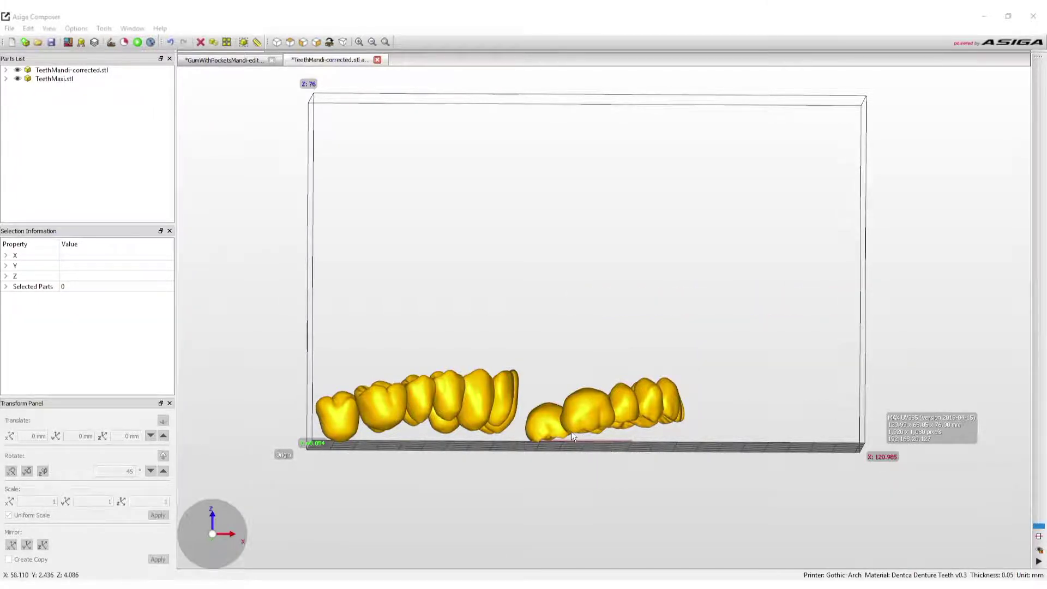
{"action": "left_click", "coordinate": [551, 428]}
{"action": "left_click_drag", "start_coordinate": [544, 428], "coordinate": [543, 421]}
{"action": "middle_click_drag", "start_coordinate": [534, 447], "coordinate": [389, 349]}
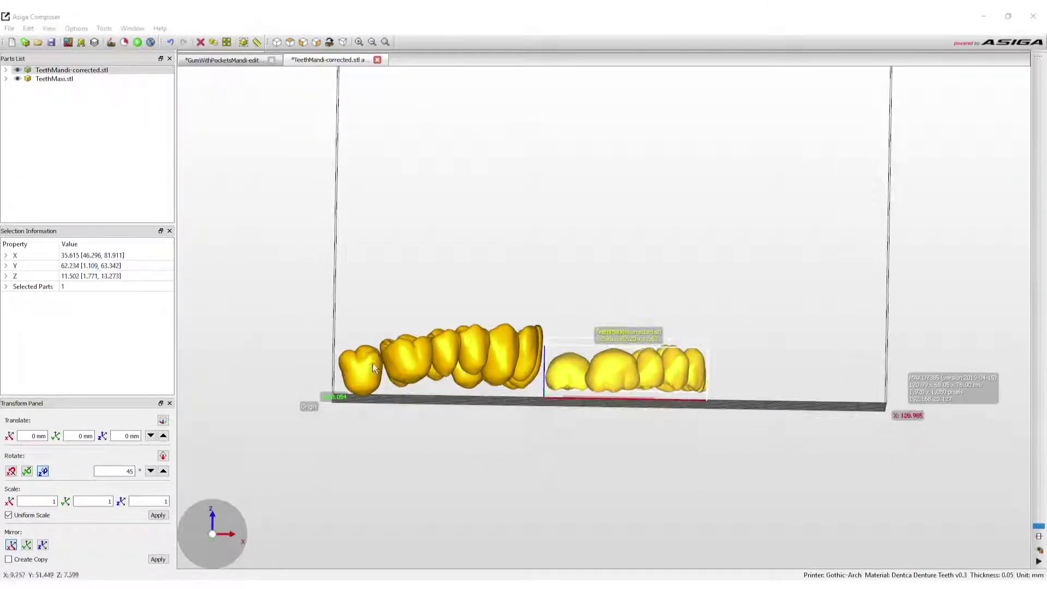
Step: Tilt TeethMaxi about 33° around the Y axis and view the plate from above
{"action": "left_click", "coordinate": [401, 357]}
{"action": "left_click_drag", "start_coordinate": [361, 375], "coordinate": [536, 350]}
{"action": "right_click_drag", "start_coordinate": [536, 350], "coordinate": [439, 413]}
{"action": "left_click_drag", "start_coordinate": [458, 382], "coordinate": [493, 374]}
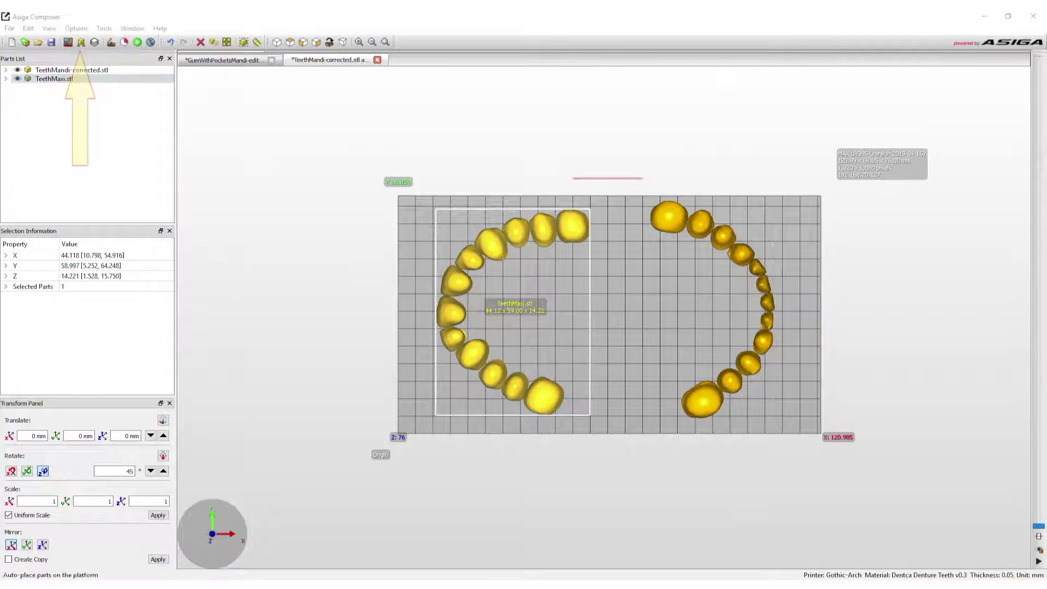
{"action": "left_click", "coordinate": [80, 42]}
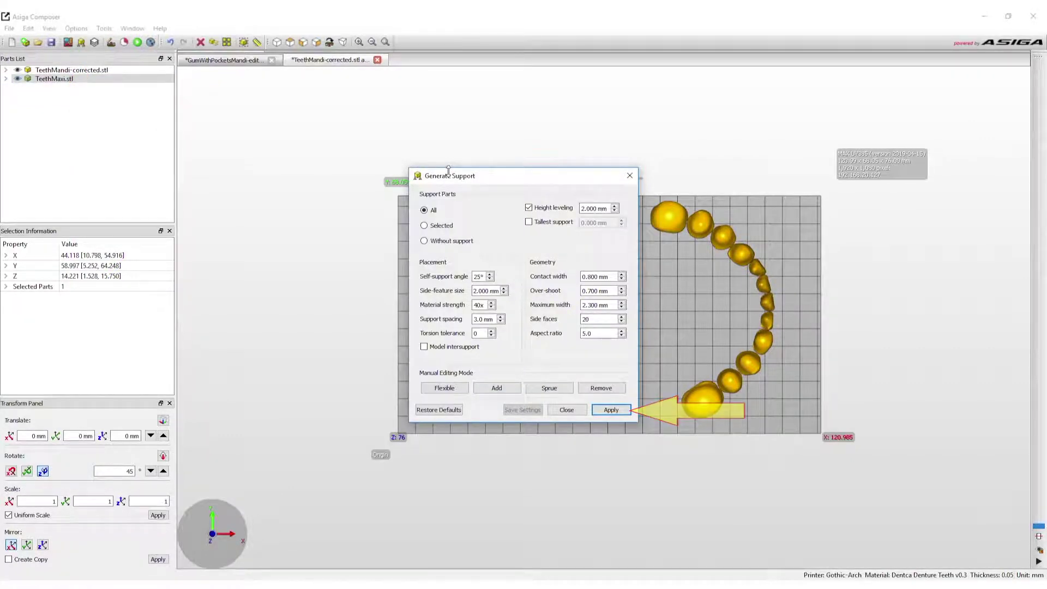
Step: Generate supports for all tooth arches and inspect them from below and from the side
{"action": "key", "text": "Return"}
{"action": "left_click_drag", "start_coordinate": [448, 171], "coordinate": [208, 112]}
{"action": "middle_click_drag", "start_coordinate": [571, 441], "coordinate": [595, 400]}
{"action": "scroll", "coordinate": [527, 325], "scroll_direction": "up", "scroll_amount": 5}
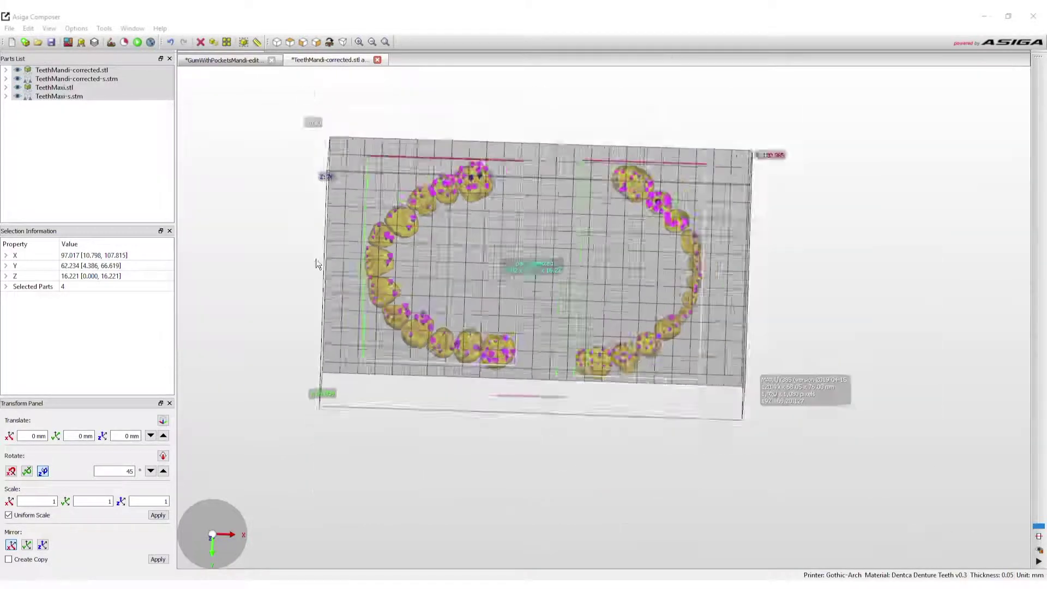
{"action": "left_click_drag", "start_coordinate": [491, 381], "coordinate": [505, 423]}
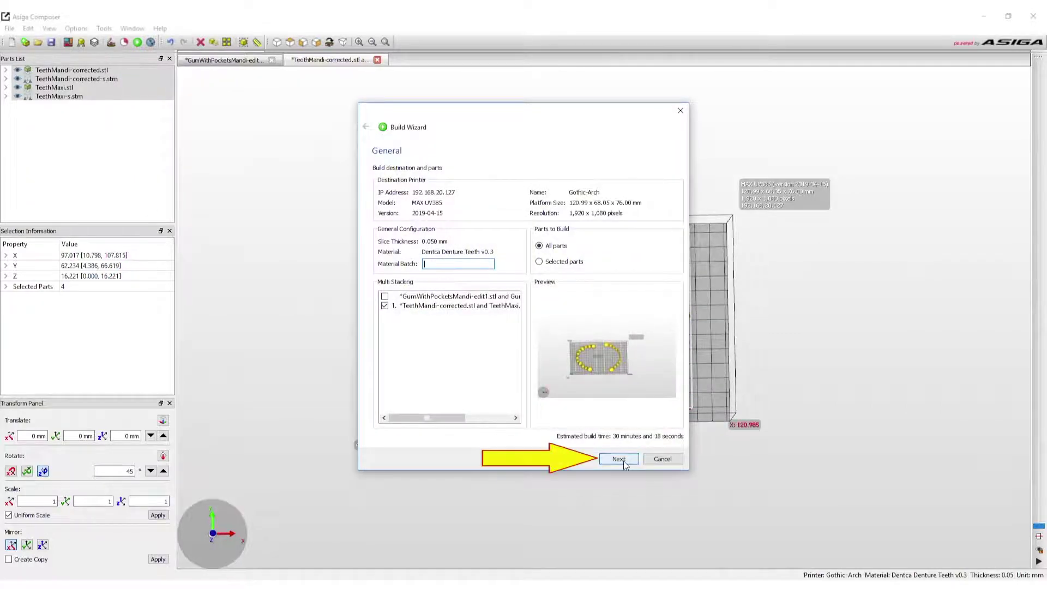
{"action": "left_click", "coordinate": [623, 461]}
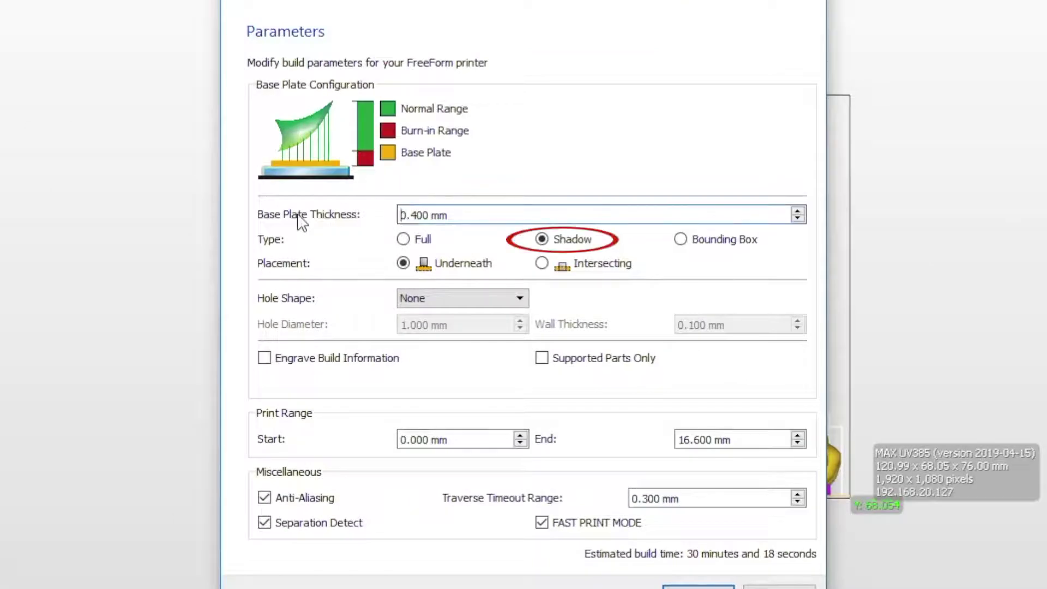
Step: Use a bounding-box base plate, name the build 'Denture Teeth' and upload it to the MAX UV385
{"action": "left_click", "coordinate": [680, 239]}
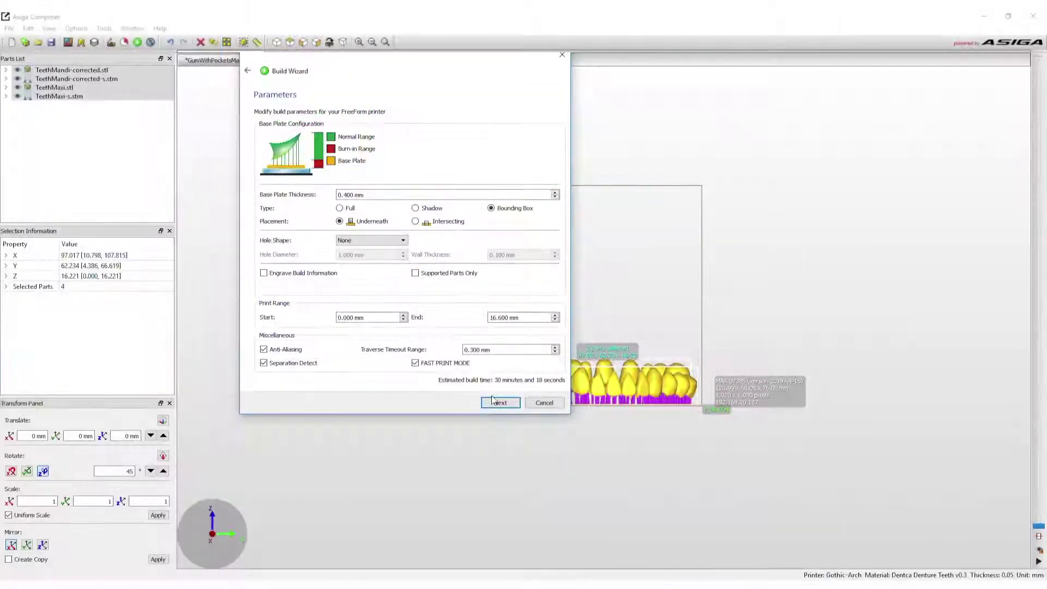
{"action": "left_click", "coordinate": [499, 403]}
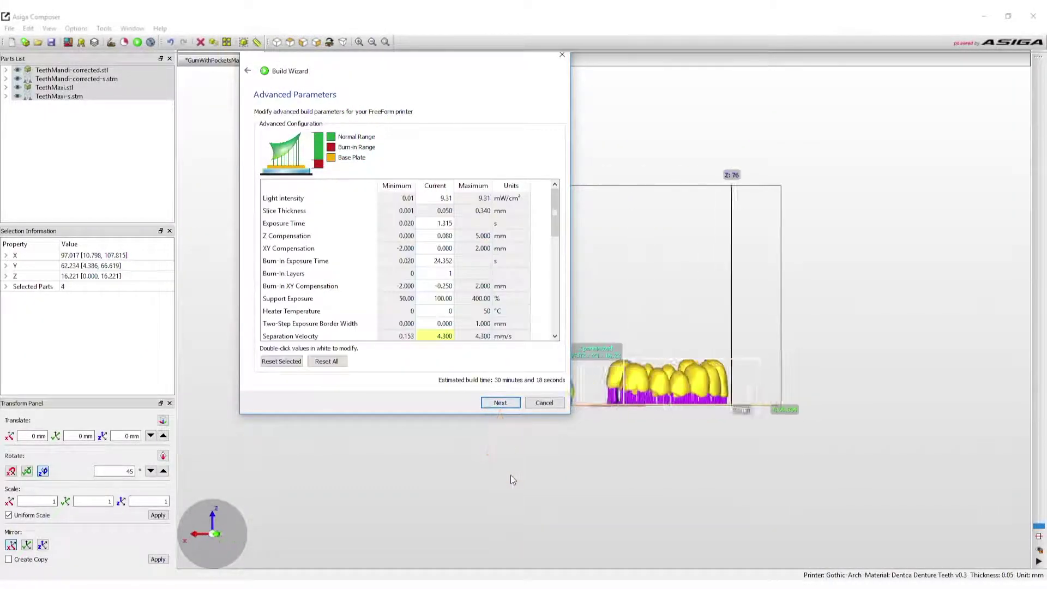
{"action": "left_click", "coordinate": [498, 402]}
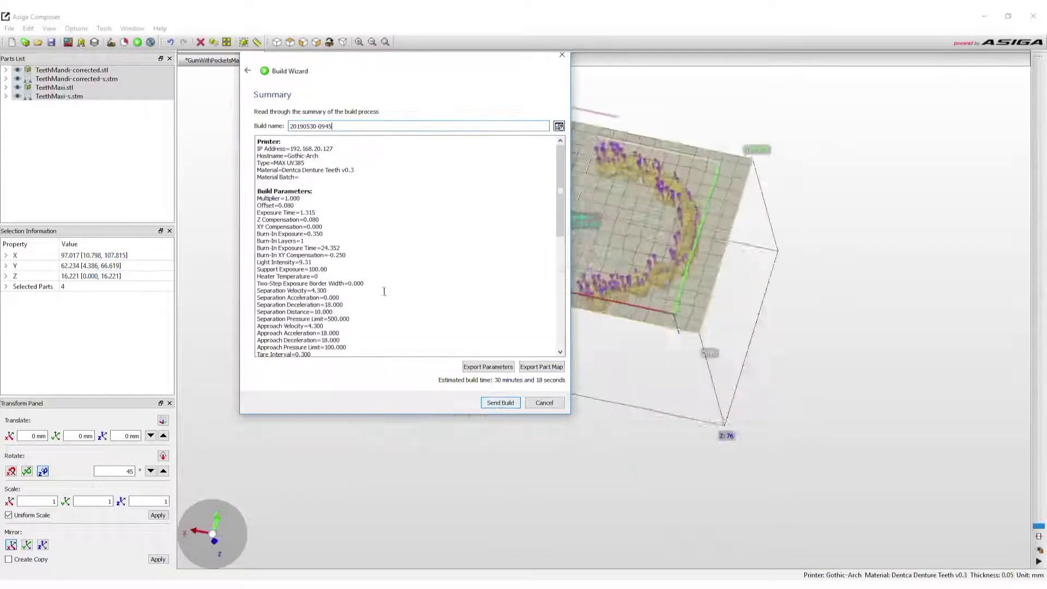
{"action": "type", "text": "Den"}
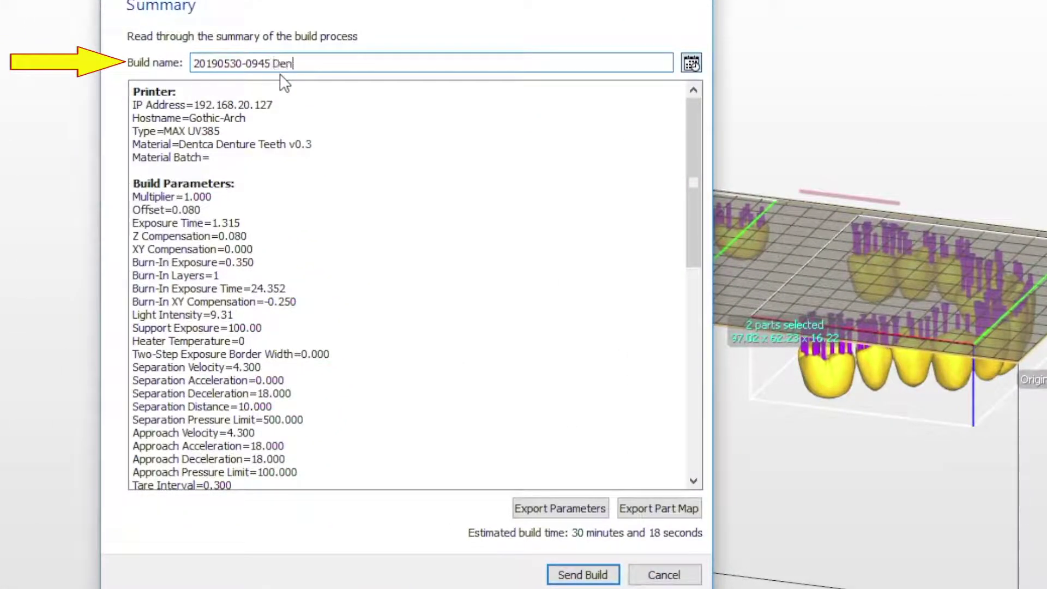
{"action": "type", "text": "ture Teeth"}
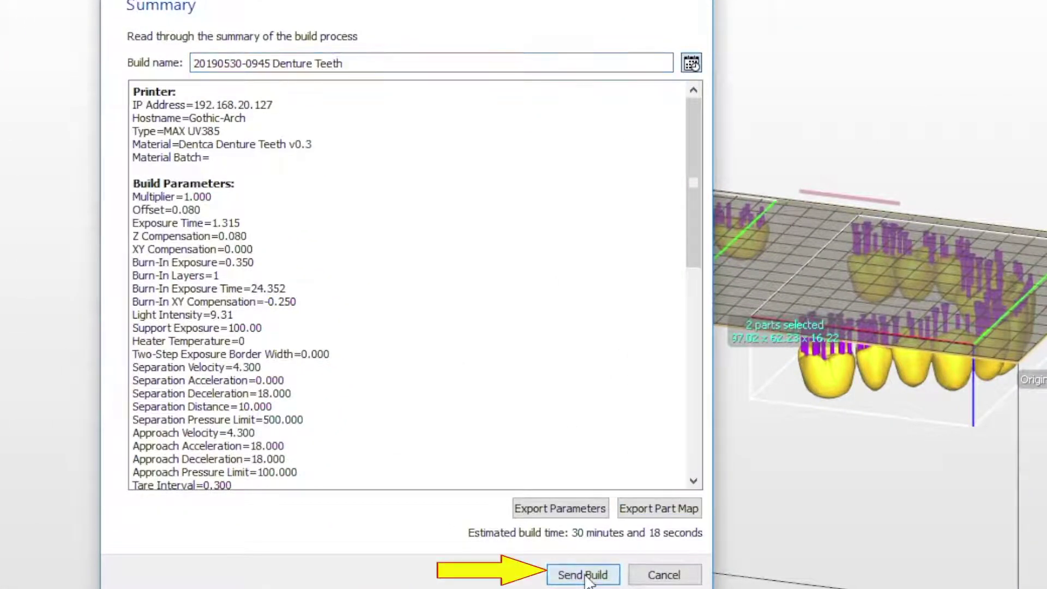
{"action": "left_click", "coordinate": [586, 576]}
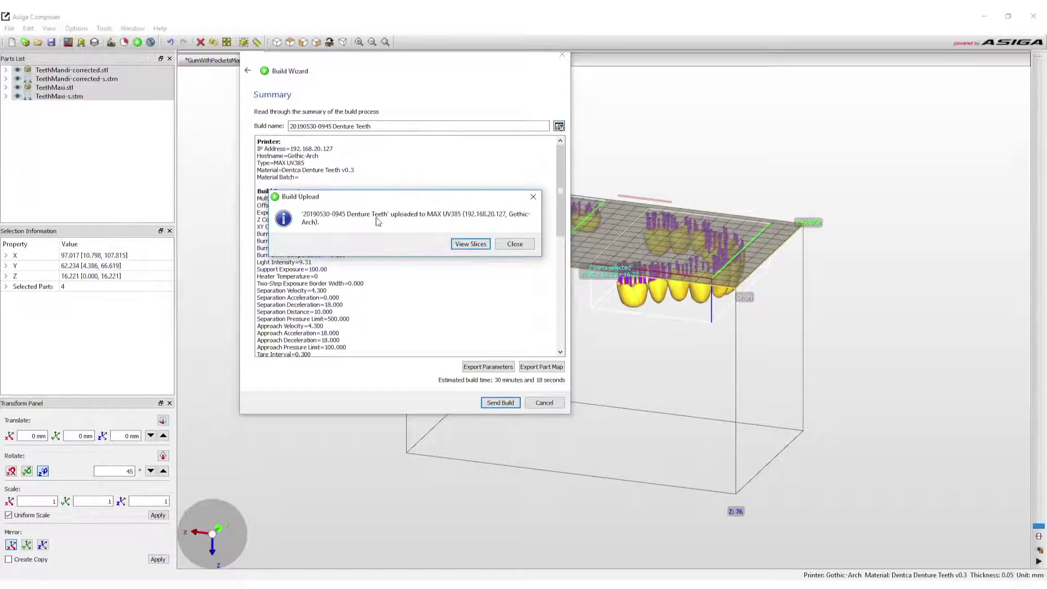
{"action": "left_click", "coordinate": [470, 244]}
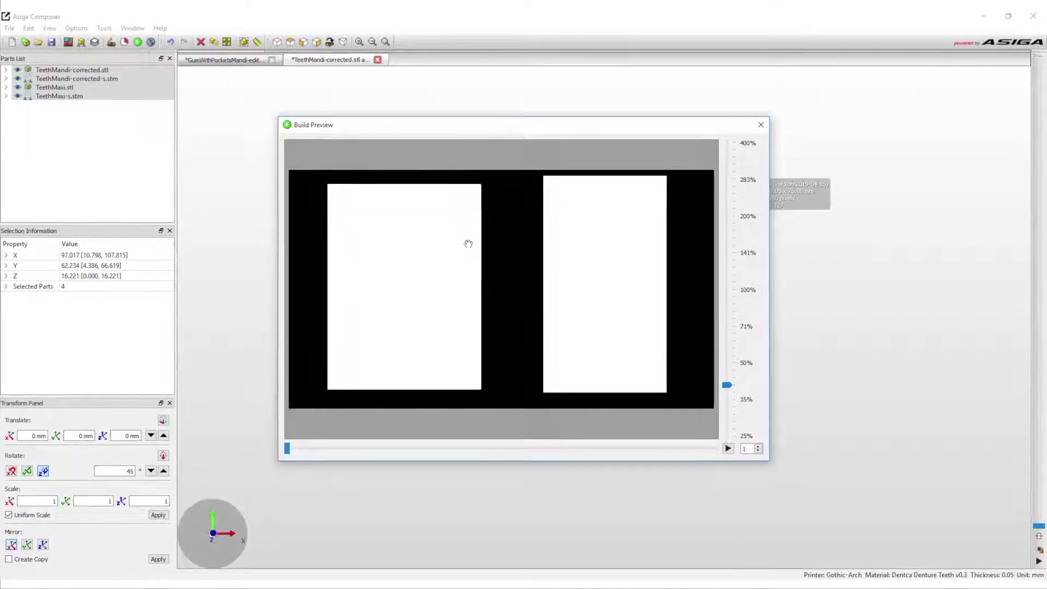
Step: Play the teeth build slices up to slice 312, then close the Build Preview
{"action": "left_click", "coordinate": [728, 448]}
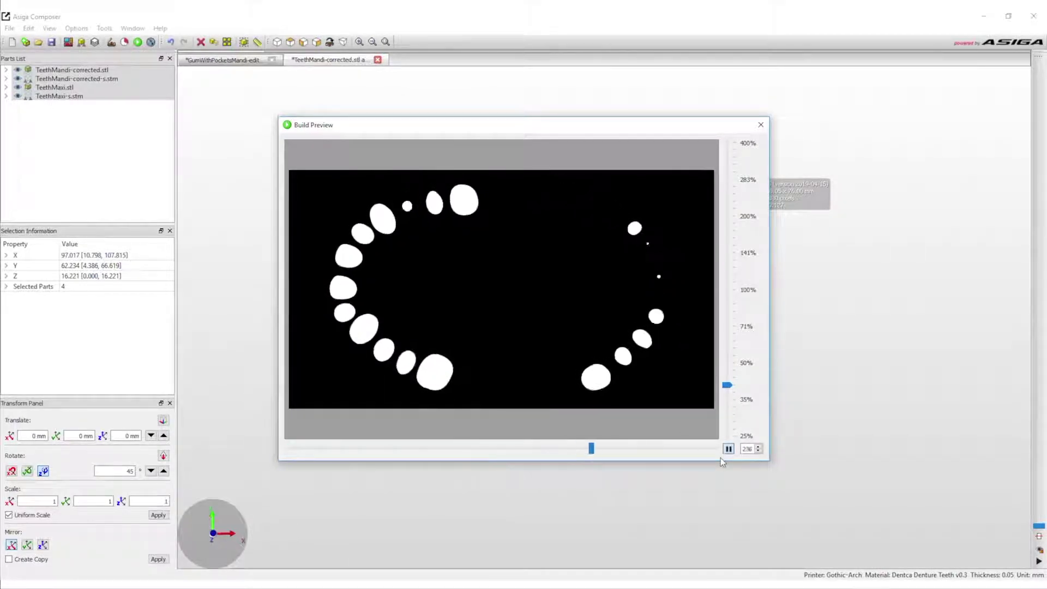
{"action": "left_click", "coordinate": [761, 125]}
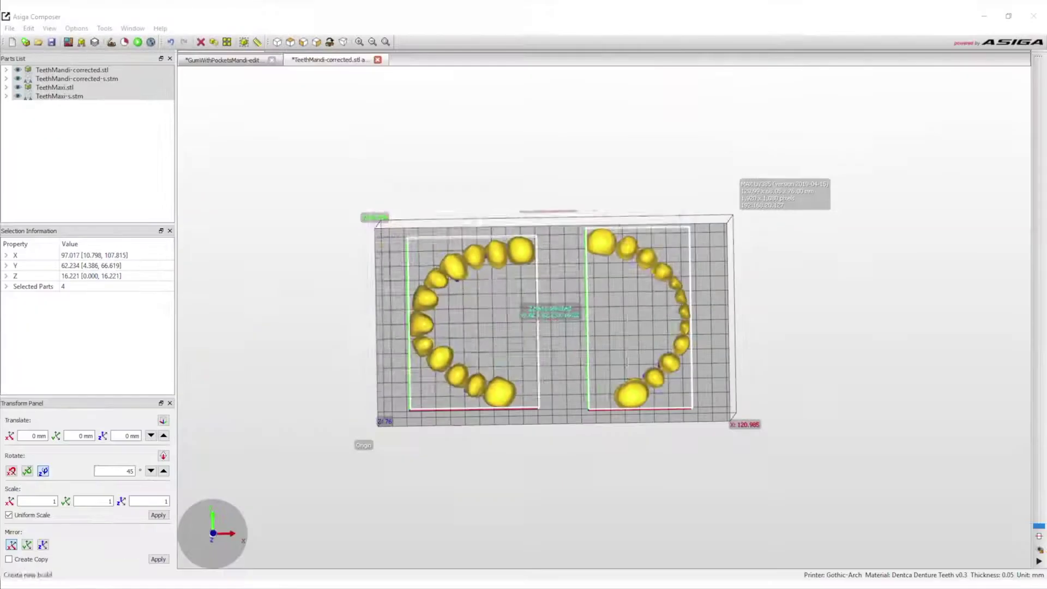
Step: Create an empty Gothic-Arch build using Dentca Try In material at 0.100 mm slices
{"action": "left_click", "coordinate": [12, 41]}
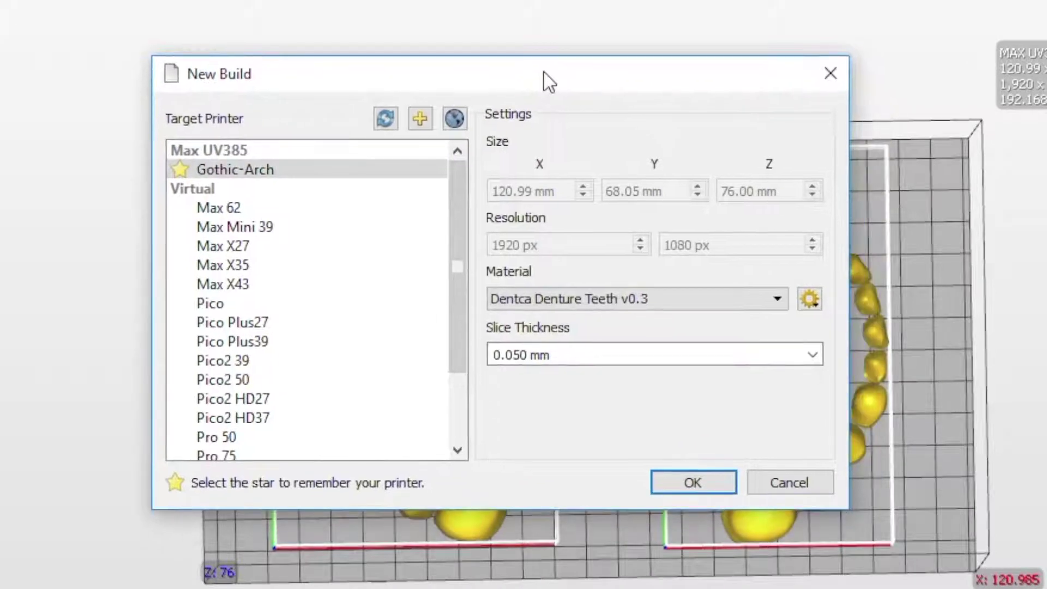
{"action": "left_click", "coordinate": [703, 304]}
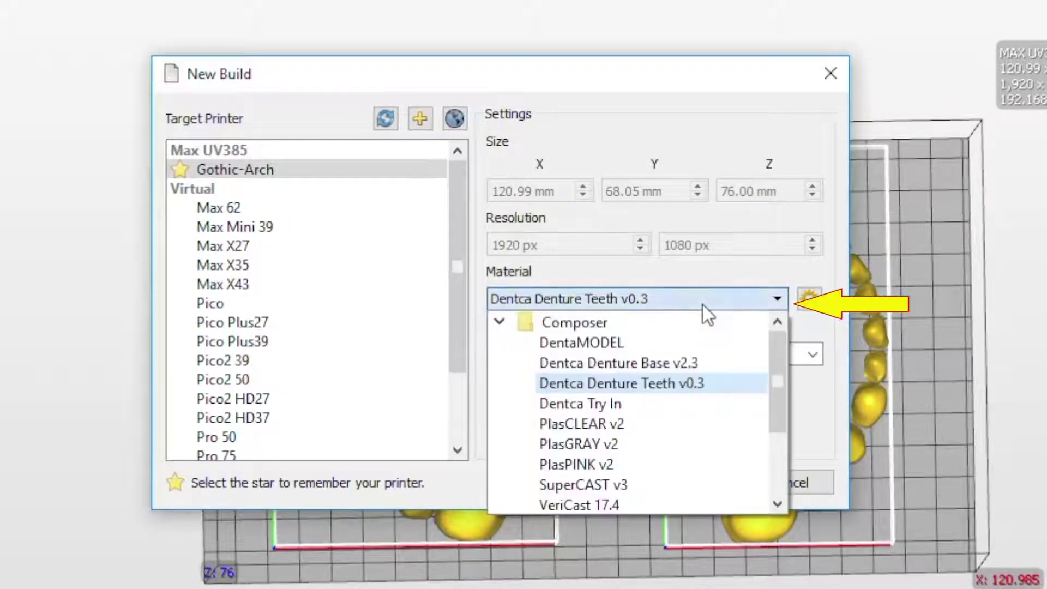
{"action": "left_click", "coordinate": [595, 405]}
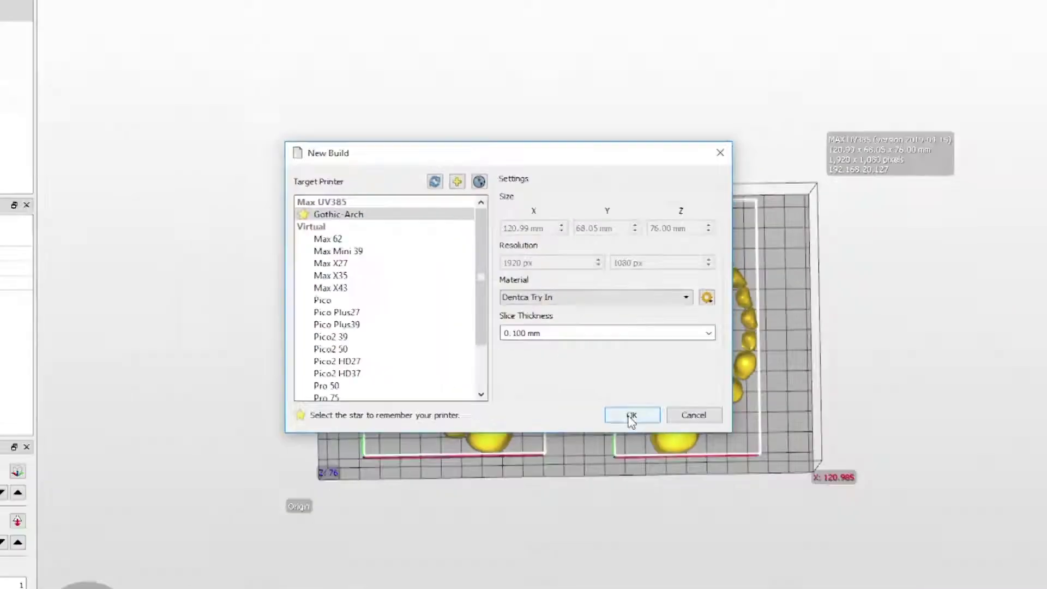
{"action": "left_click", "coordinate": [688, 483]}
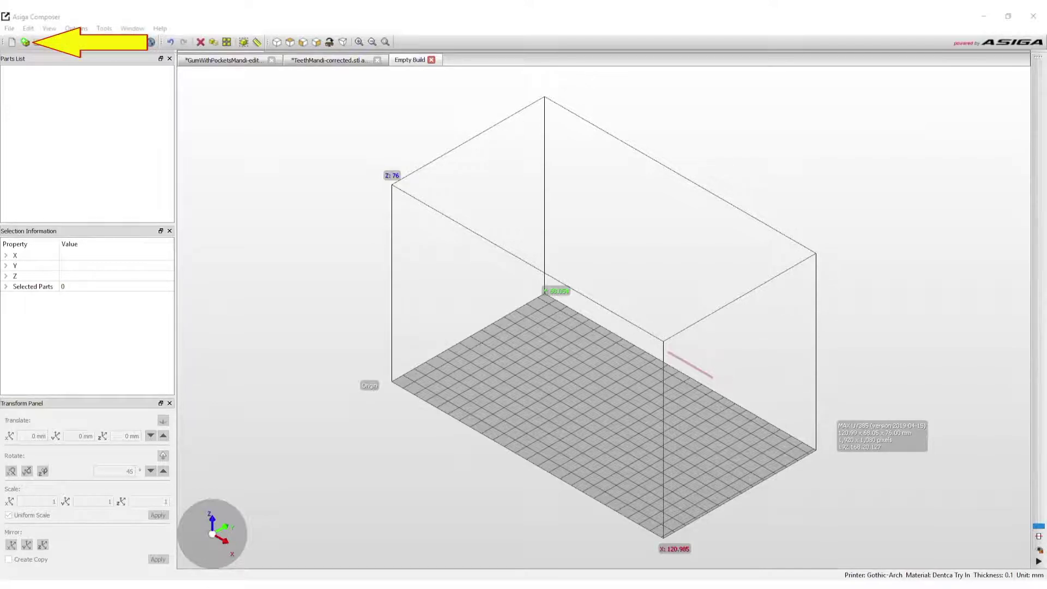
Step: Load Mono Denture.stl from the stl folder onto the Try In build plate and select it
{"action": "left_click", "coordinate": [25, 42]}
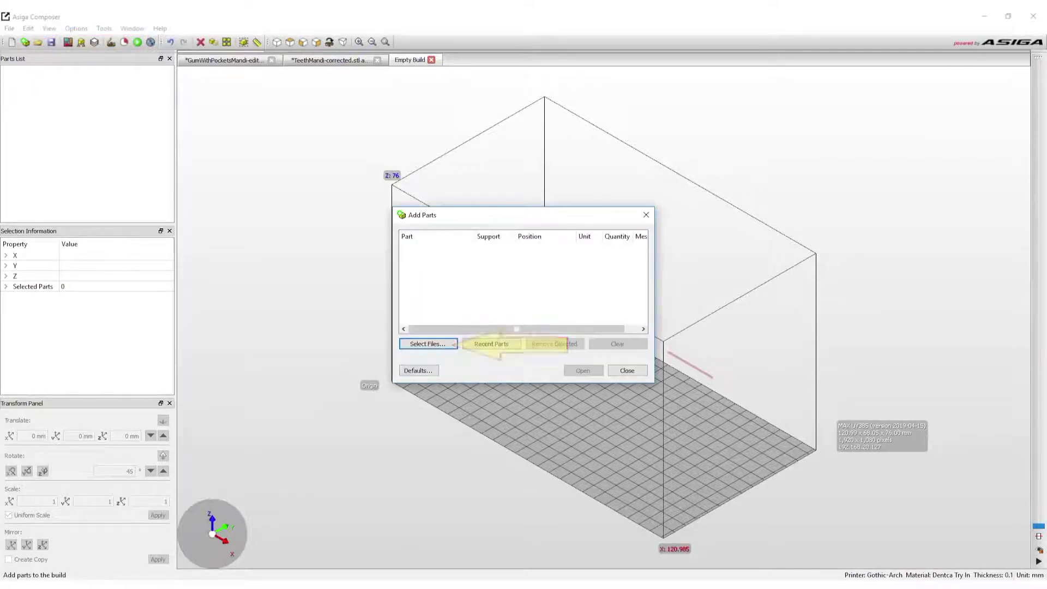
{"action": "left_click", "coordinate": [452, 345]}
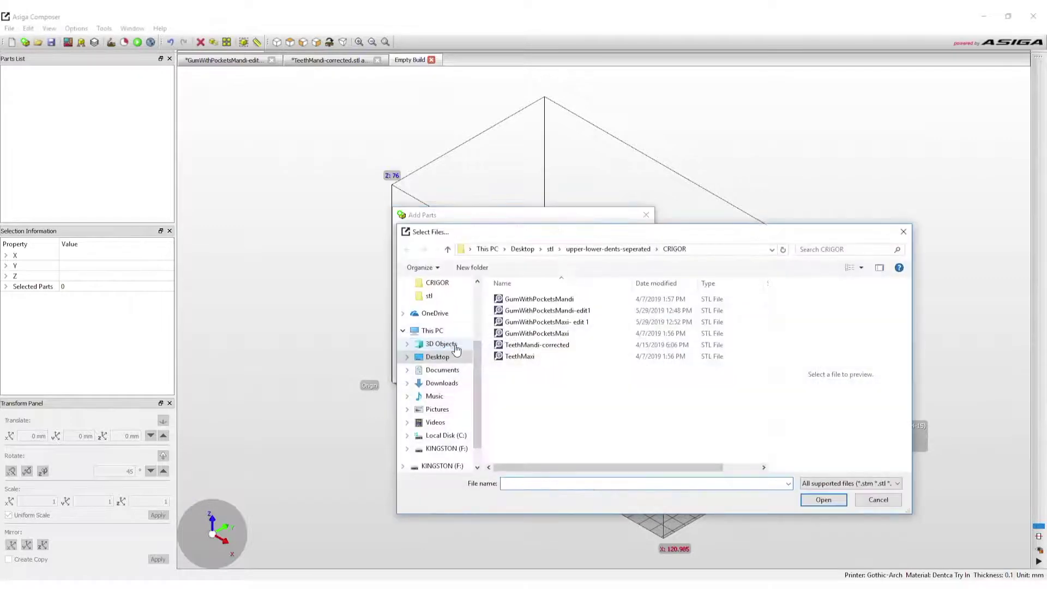
{"action": "left_click", "coordinate": [550, 249]}
{"action": "left_click", "coordinate": [553, 425]}
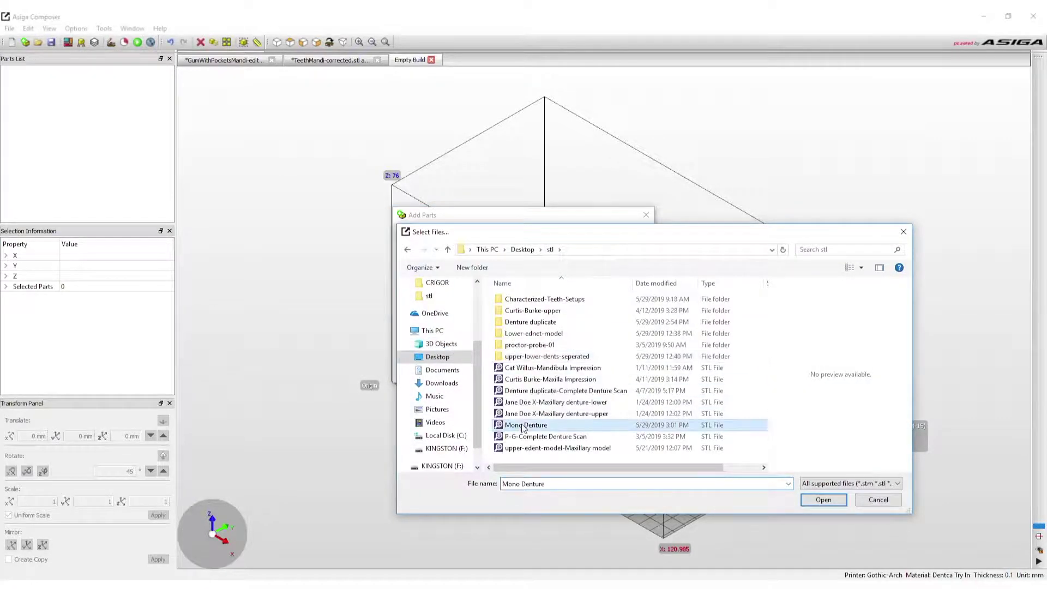
{"action": "left_click", "coordinate": [823, 500]}
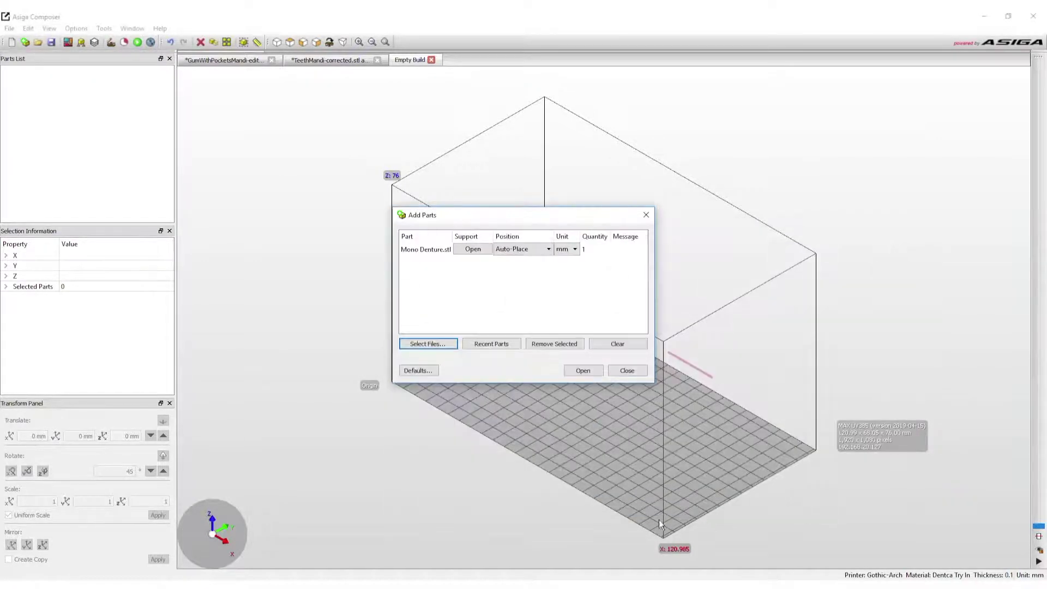
{"action": "left_click", "coordinate": [579, 372]}
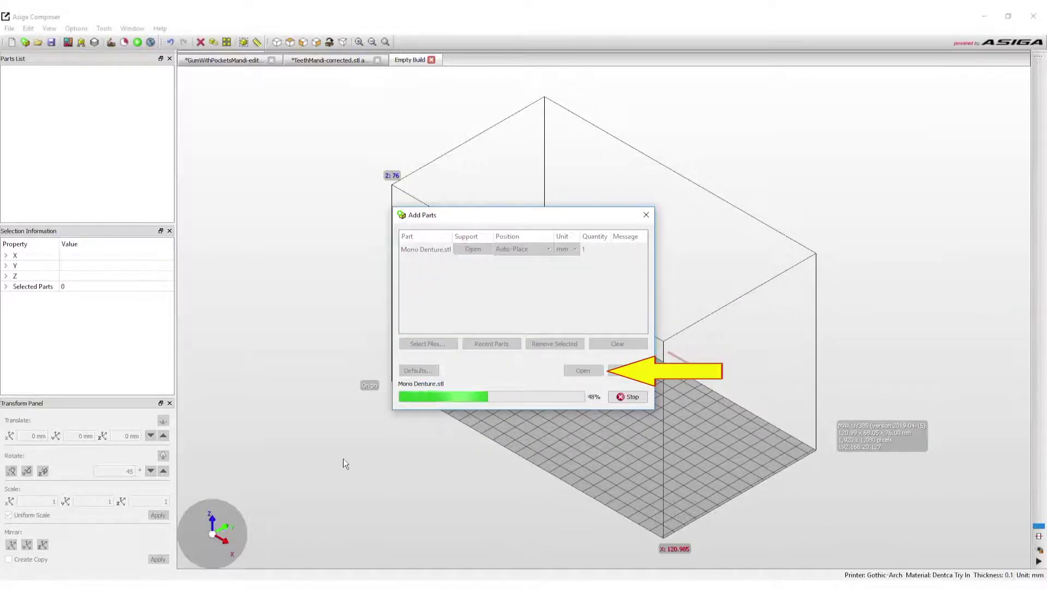
{"action": "middle_click_drag", "start_coordinate": [386, 486], "coordinate": [424, 266]}
{"action": "left_click", "coordinate": [419, 250]}
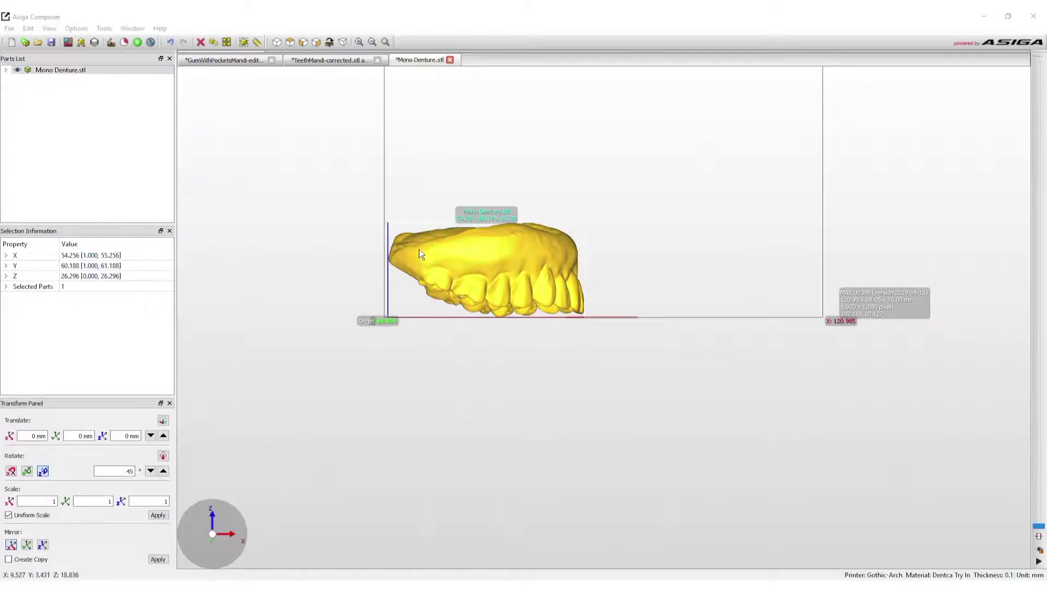
Step: Rotate Mono Denture about 50.9° around Y, shift it ~30 mm along X, and open Generate Support
{"action": "left_click_drag", "start_coordinate": [418, 253], "coordinate": [472, 335]}
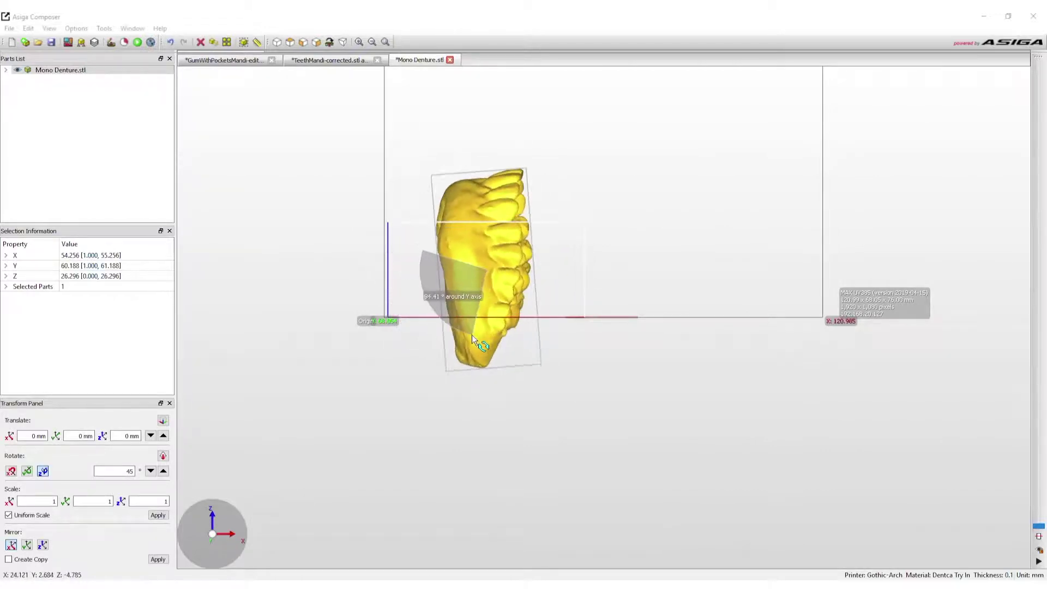
{"action": "left_click", "coordinate": [329, 42]}
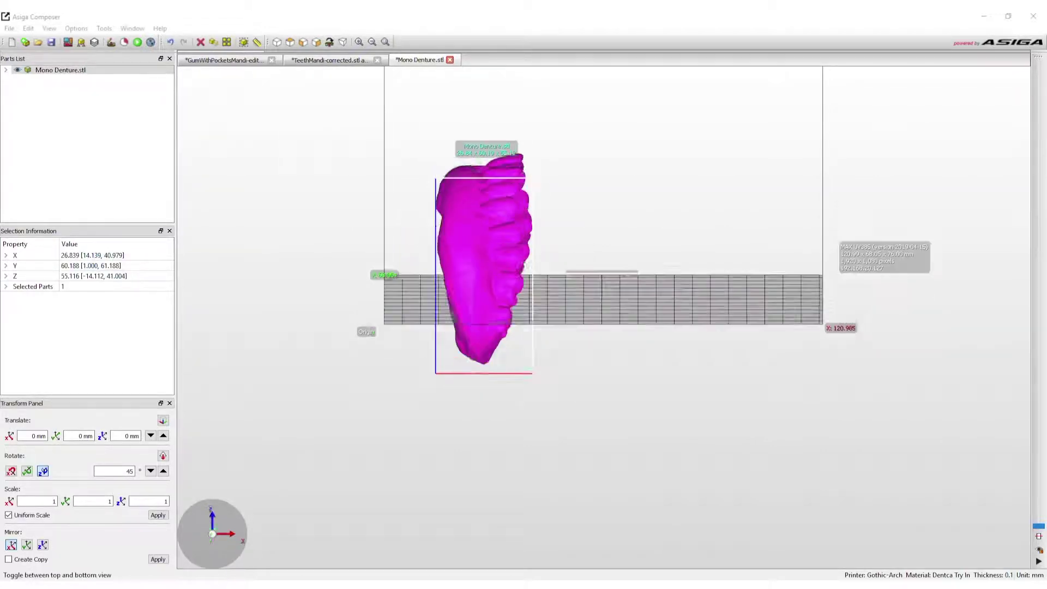
{"action": "left_click_drag", "start_coordinate": [474, 349], "coordinate": [582, 345]}
{"action": "middle_click_drag", "start_coordinate": [512, 388], "coordinate": [685, 261]}
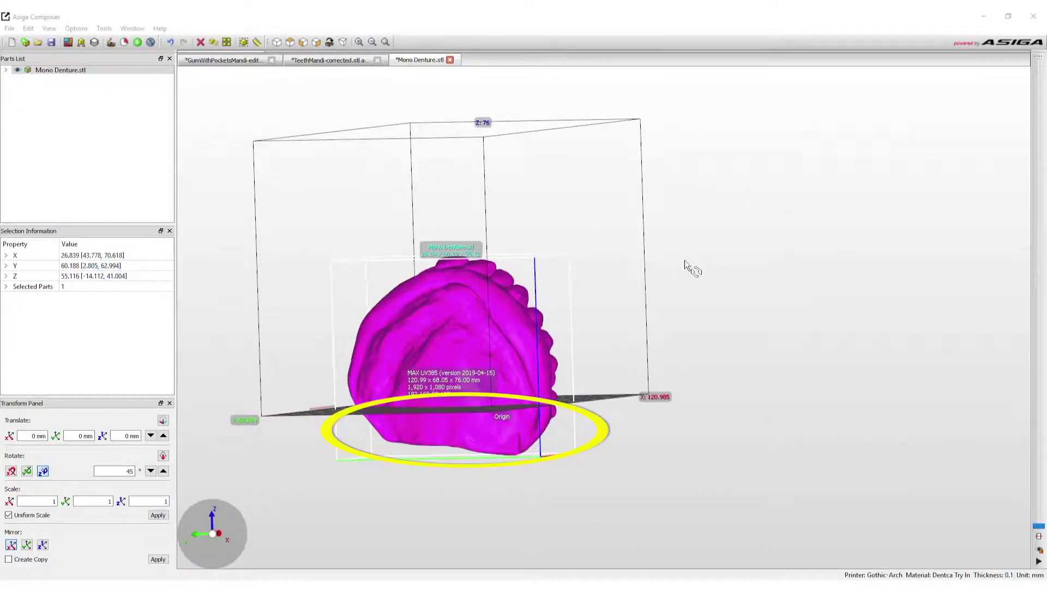
{"action": "middle_click_drag", "start_coordinate": [684, 260], "coordinate": [587, 293]}
{"action": "left_click_drag", "start_coordinate": [587, 293], "coordinate": [582, 241]}
{"action": "middle_click_drag", "start_coordinate": [582, 241], "coordinate": [275, 255]}
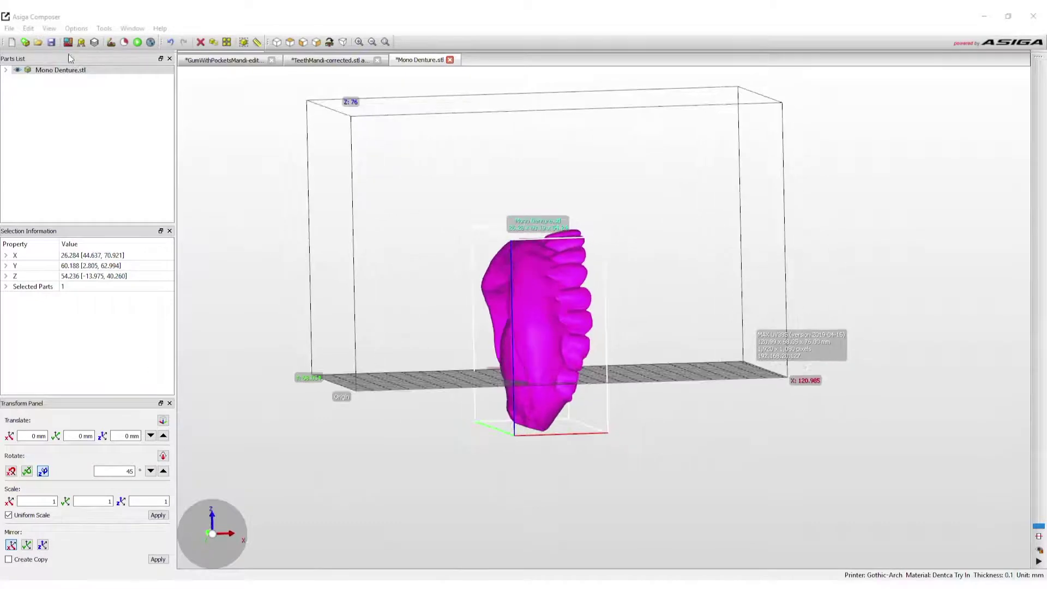
{"action": "left_click", "coordinate": [81, 42]}
{"action": "left_click_drag", "start_coordinate": [475, 185], "coordinate": [203, 154]}
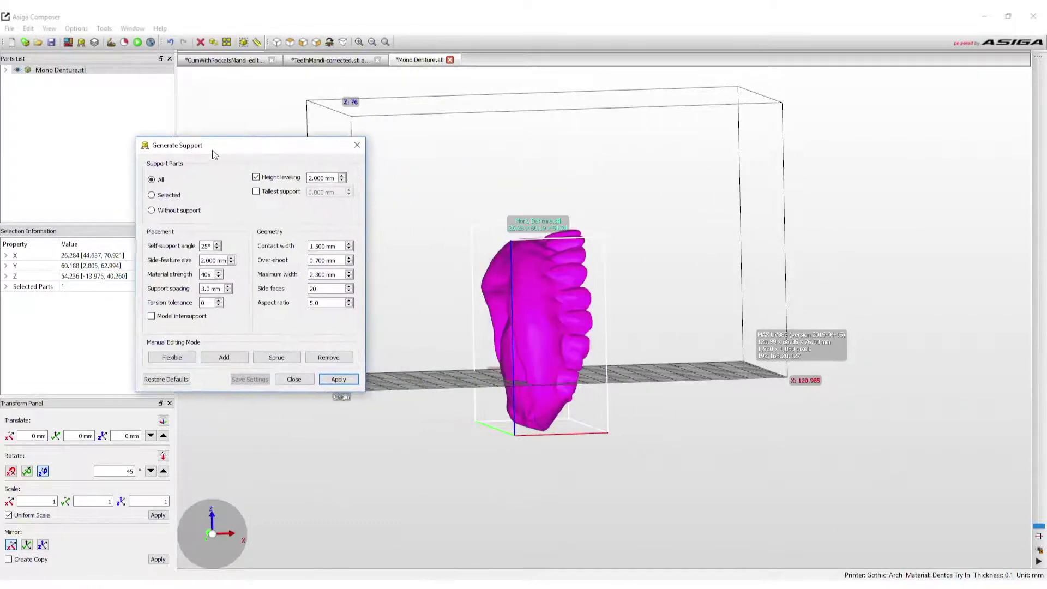
Step: Generate supports under the Mono Denture and start the Build Wizard, estimating 3 h 54 min 51 s
{"action": "left_click", "coordinate": [339, 378]}
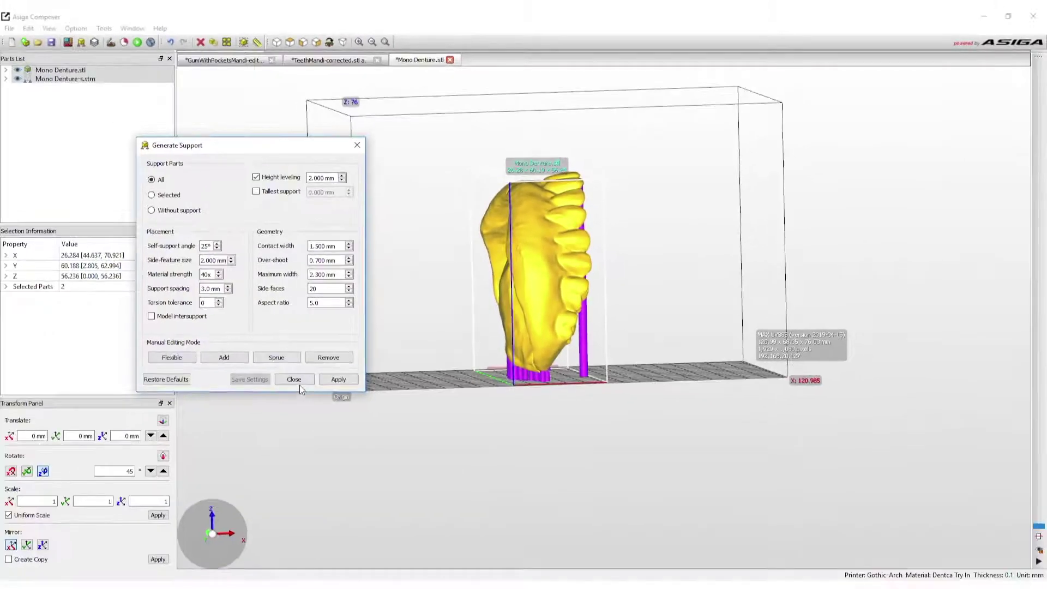
{"action": "left_click", "coordinate": [271, 389]}
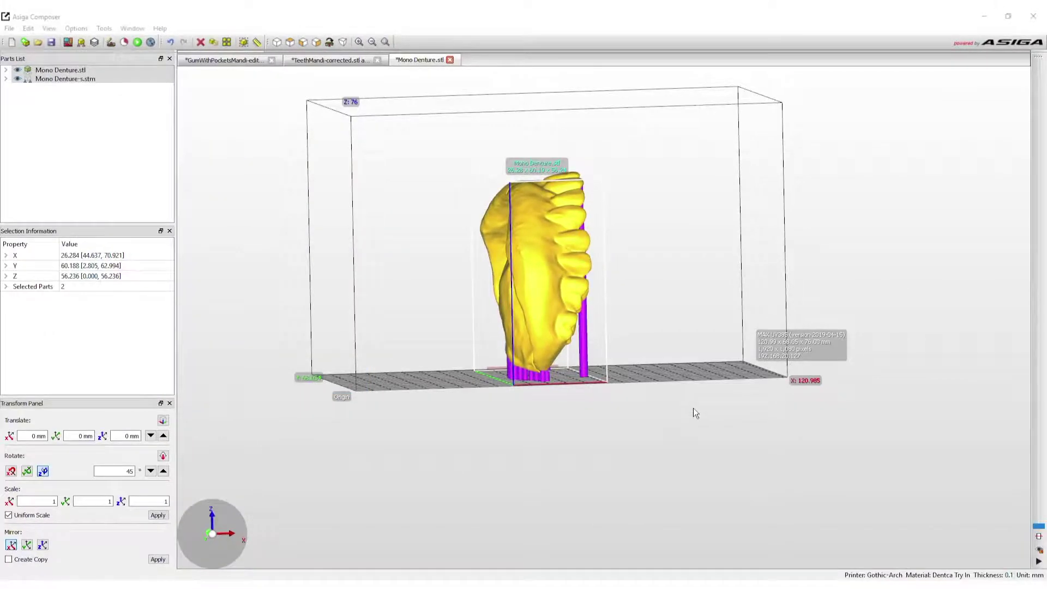
{"action": "left_click", "coordinate": [137, 42]}
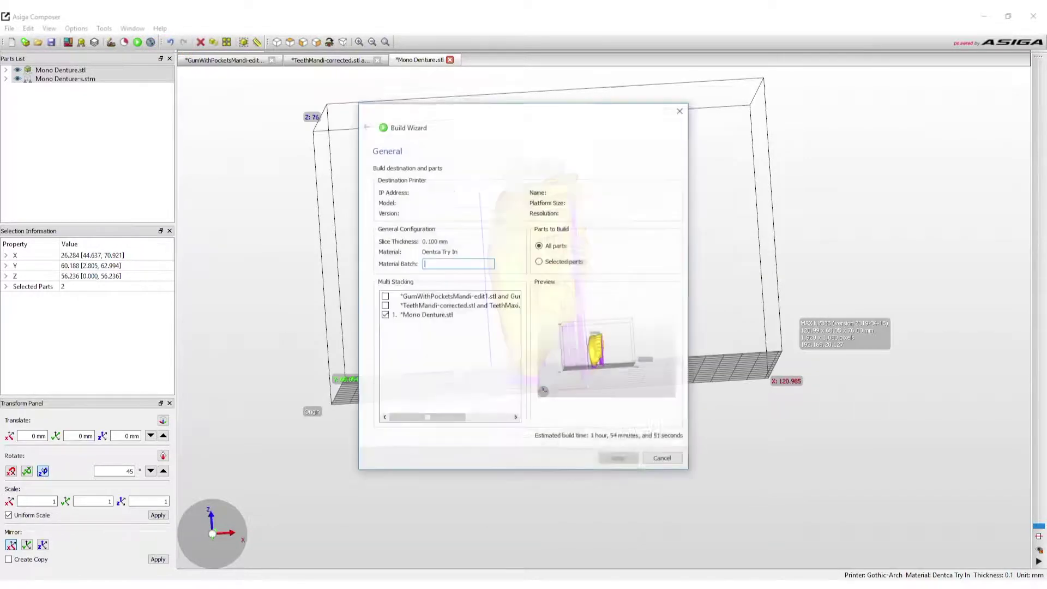
{"action": "left_click", "coordinate": [593, 451]}
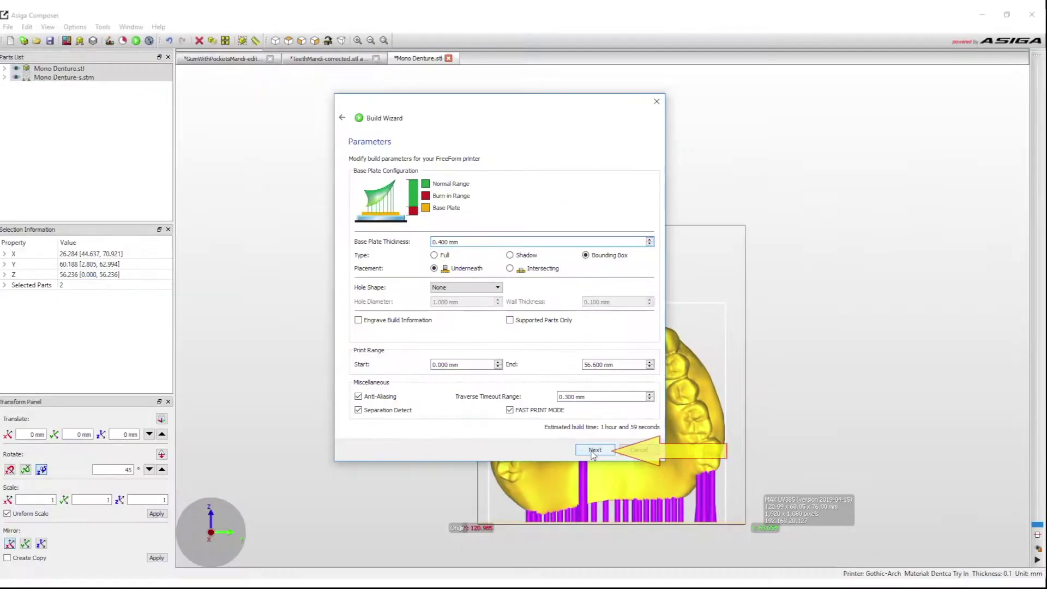
{"action": "left_click", "coordinate": [594, 450]}
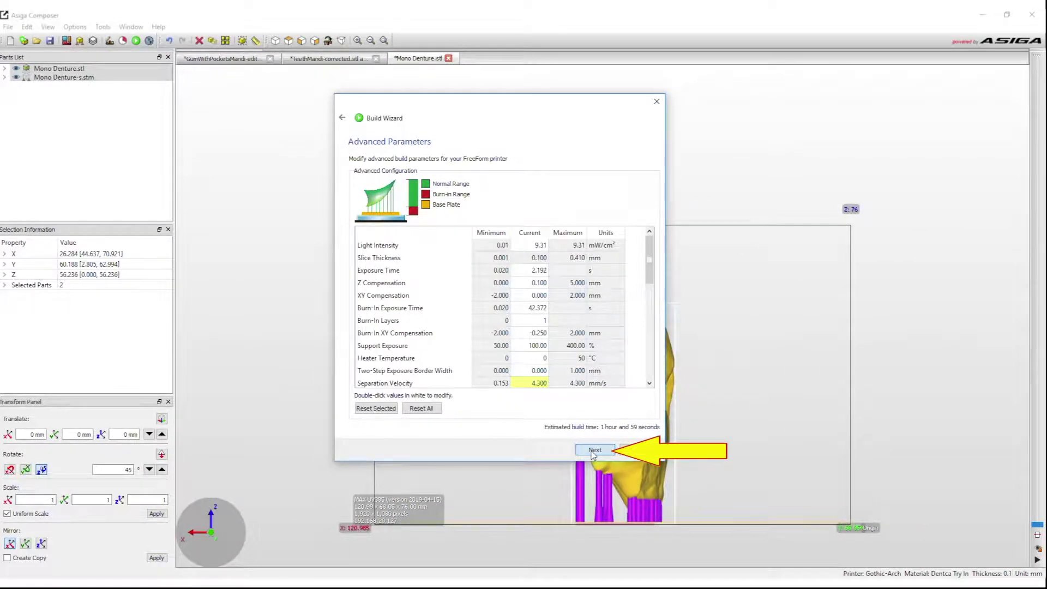
{"action": "left_click", "coordinate": [594, 450]}
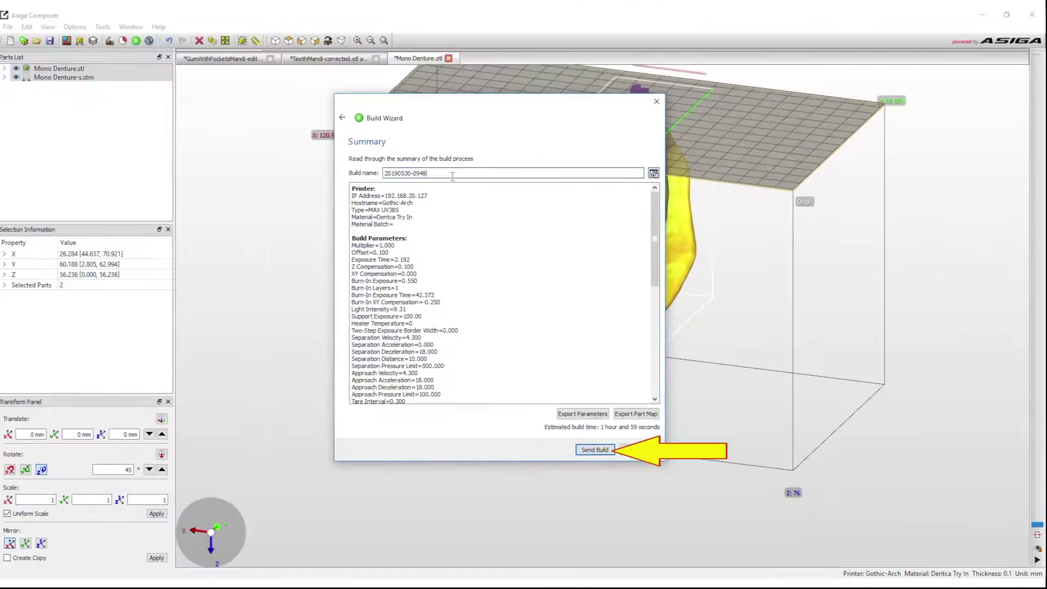
{"action": "type", "text": "Denture Try In"}
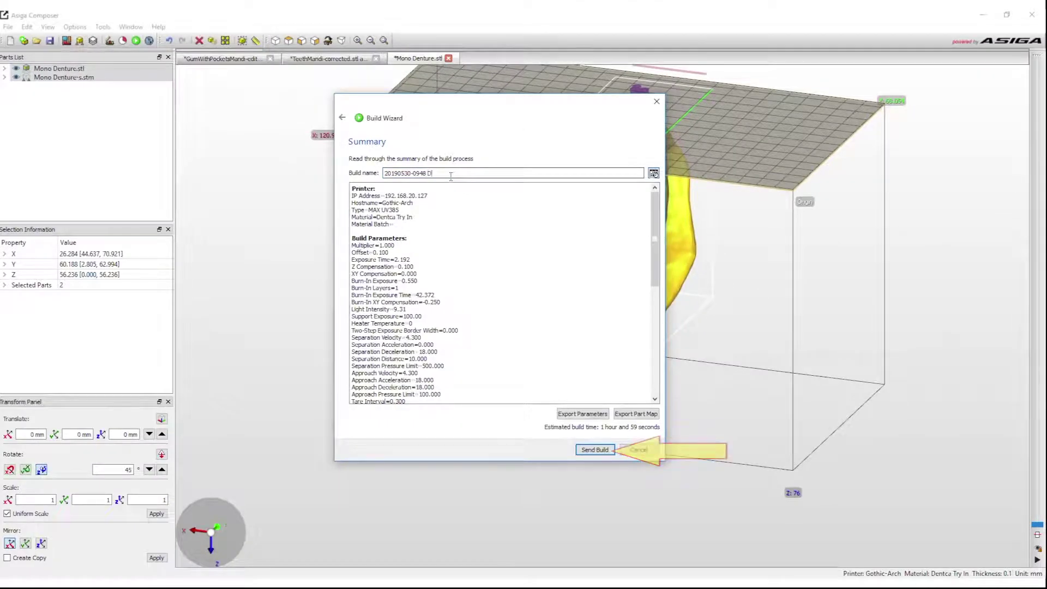
{"action": "left_click", "coordinate": [594, 450]}
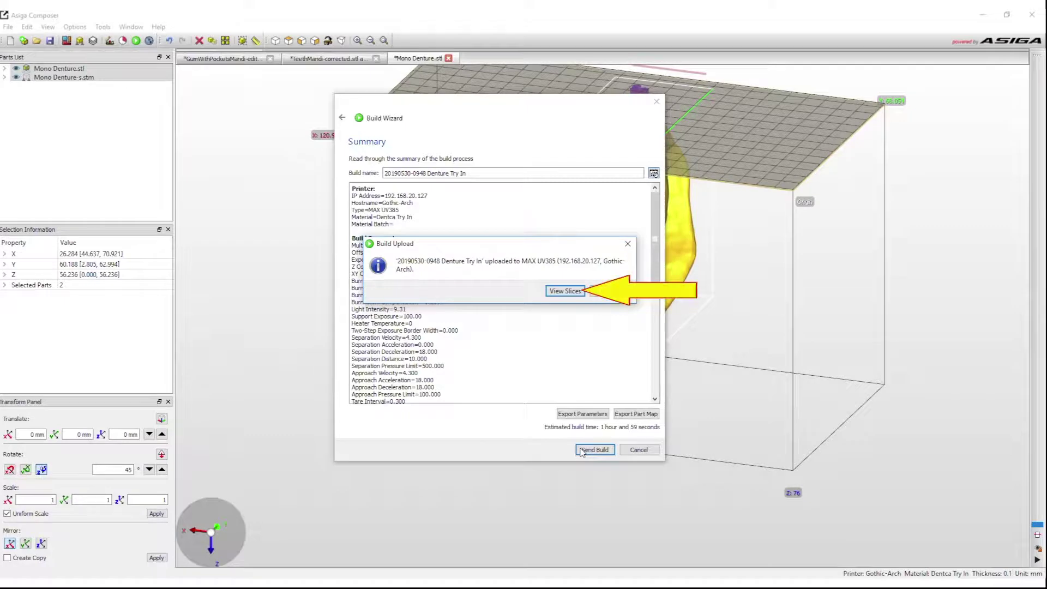
Step: Preview the Denture Try In slices, then close the Build Preview window
{"action": "left_click", "coordinate": [554, 293]}
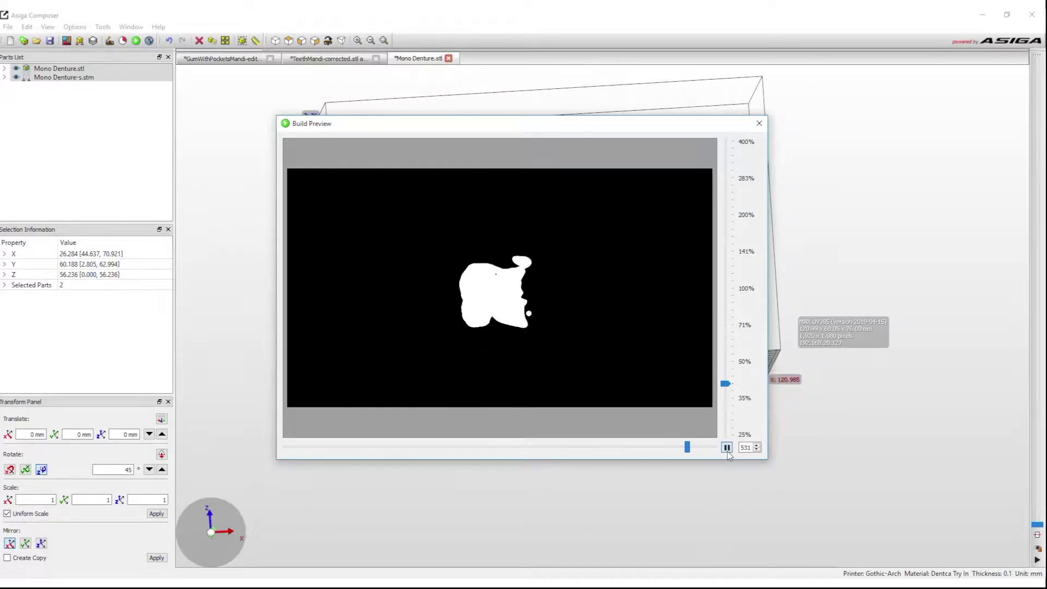
{"action": "left_click", "coordinate": [759, 123]}
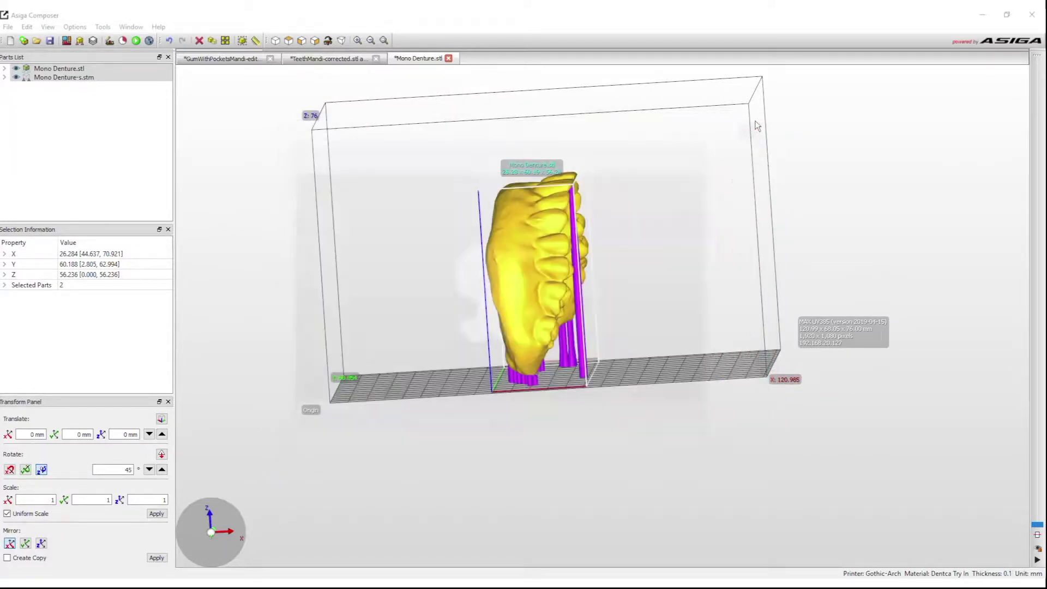